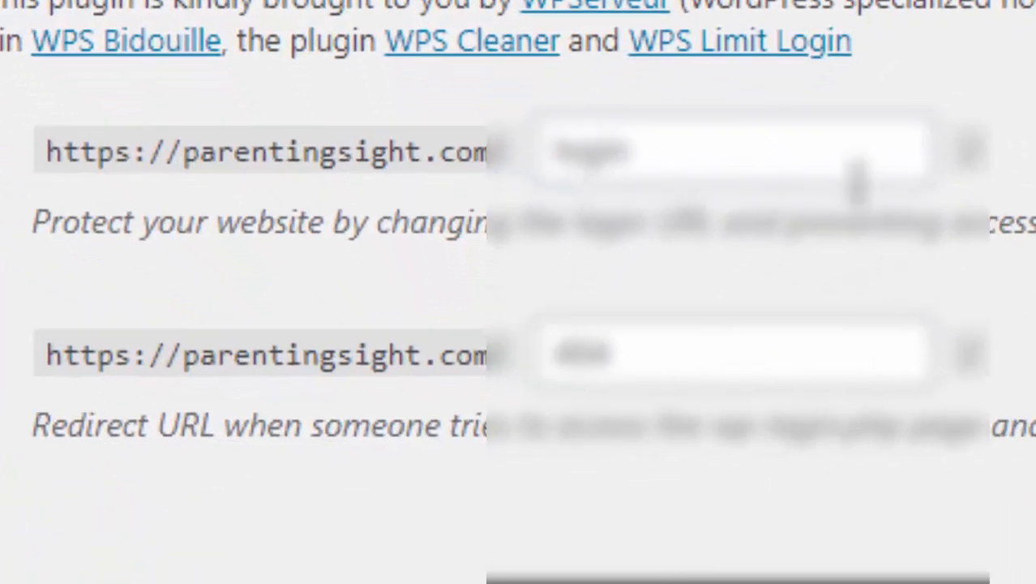
- Give the site a custom login URL, start weeks on Saturday, and set the timezone to UTC-6
left_click(644, 334)
left_click(617, 253)
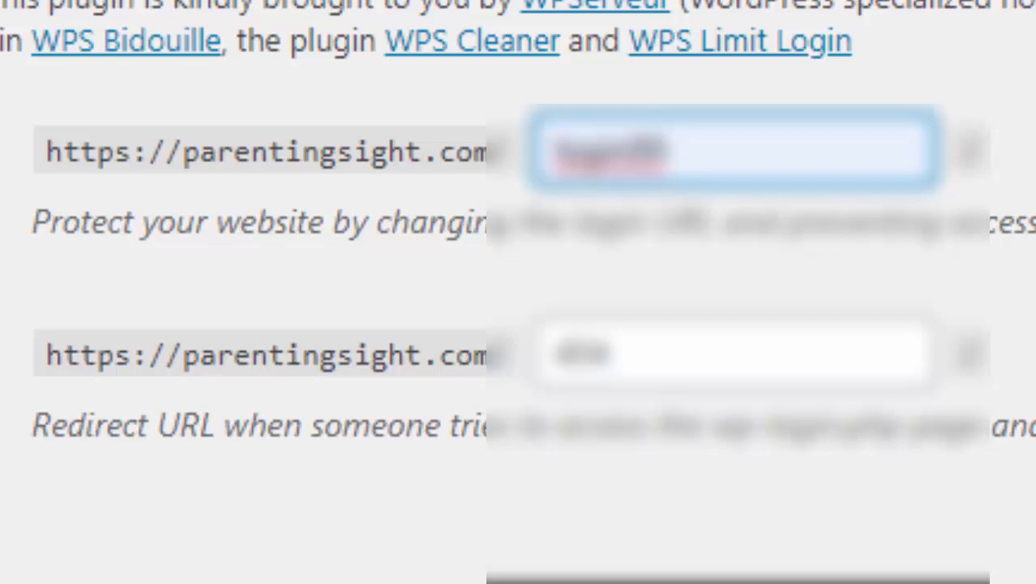
scroll(519, 292, "up", 5)
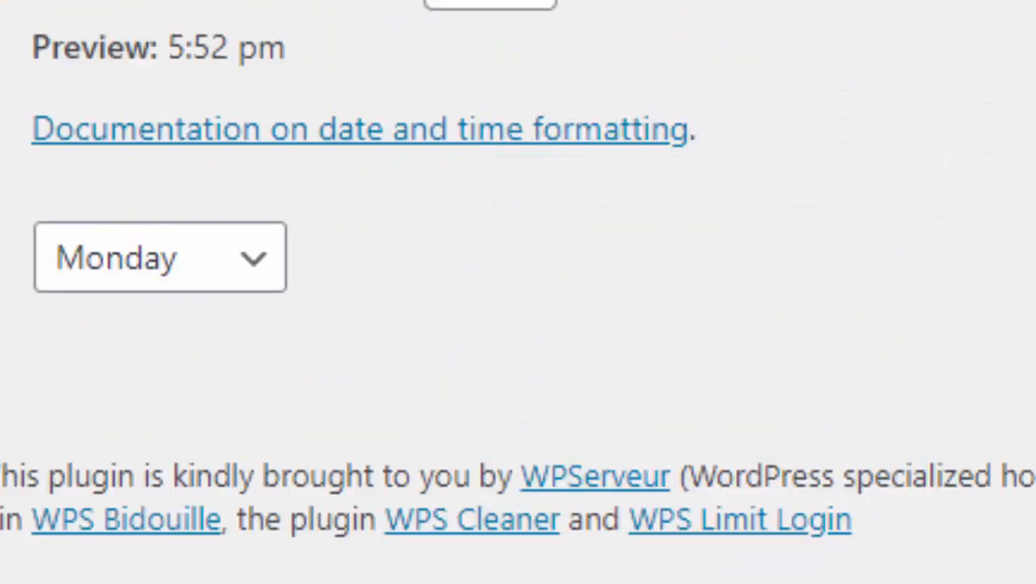
left_click(277, 282)
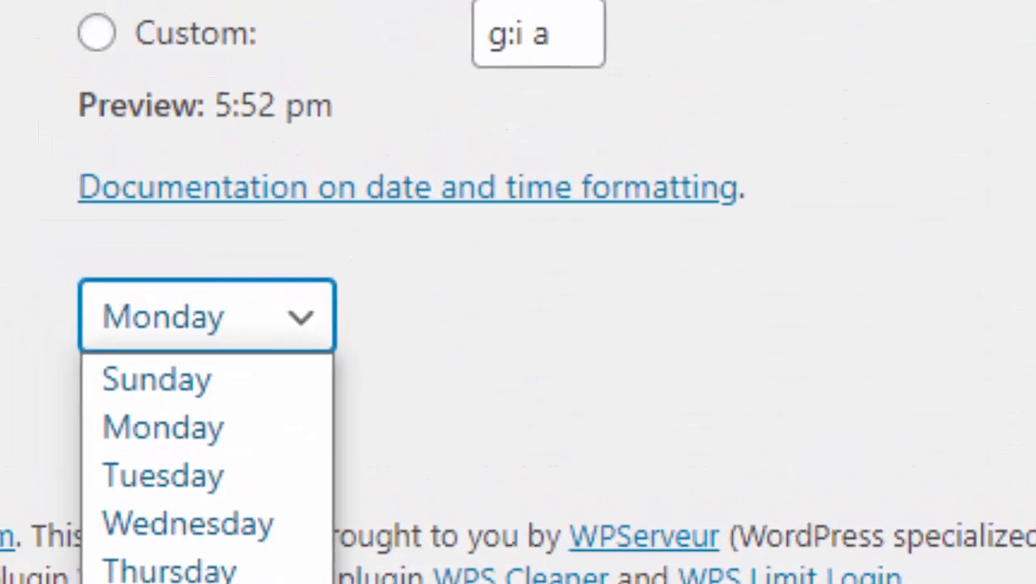
left_click(154, 583)
scroll(734, 6, "up", 3)
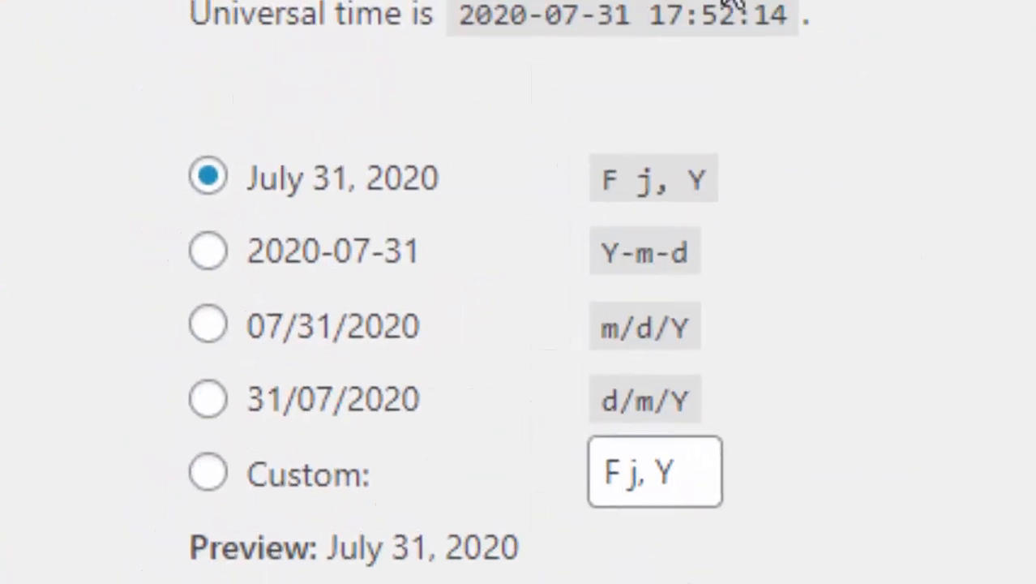
left_click(730, 5)
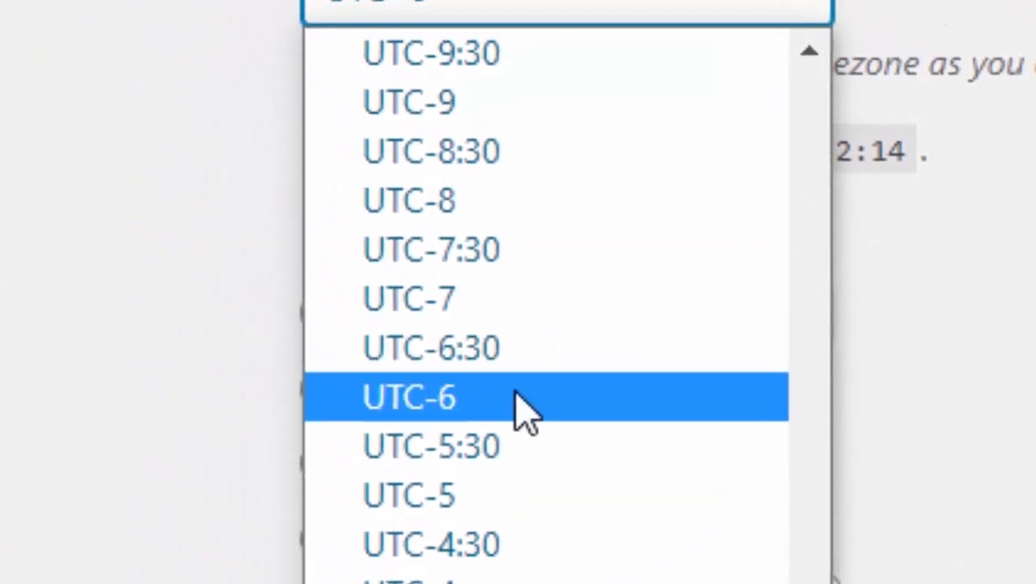
left_click(525, 410)
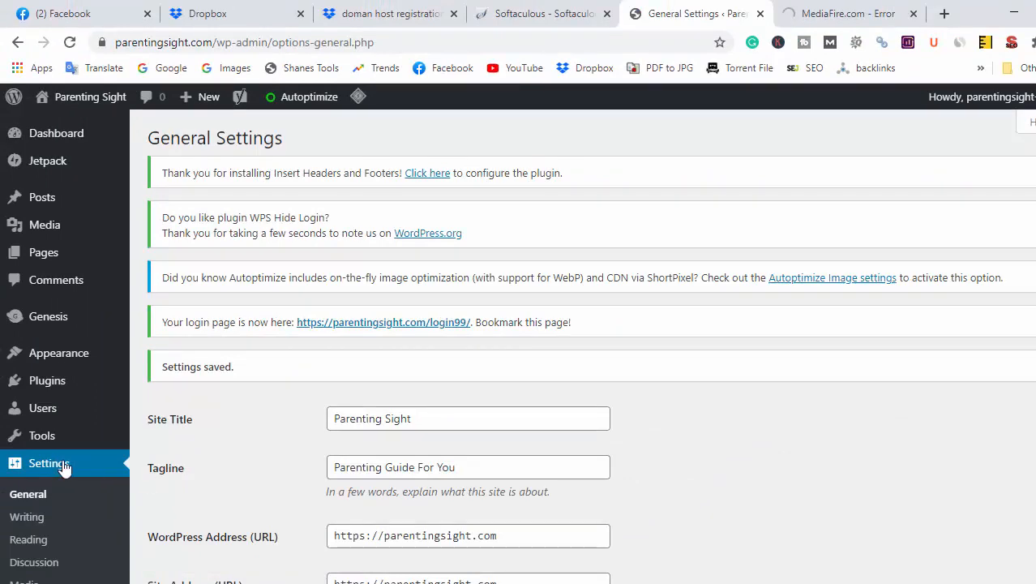
- Look over the Writing settings page
scroll(65, 469, "down", 2)
left_click(52, 360)
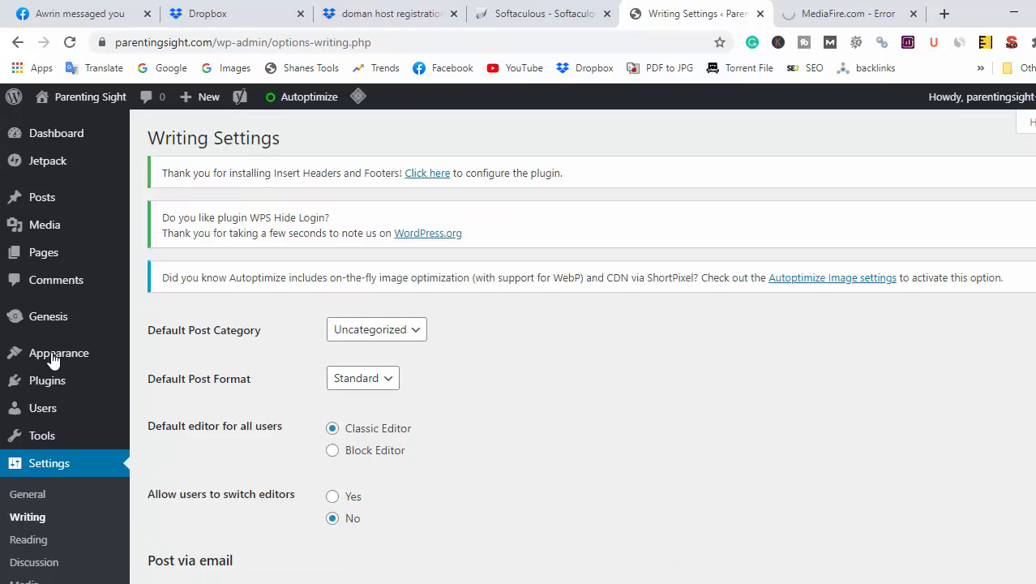
scroll(645, 347, "down", 3)
scroll(674, 345, "down", 3)
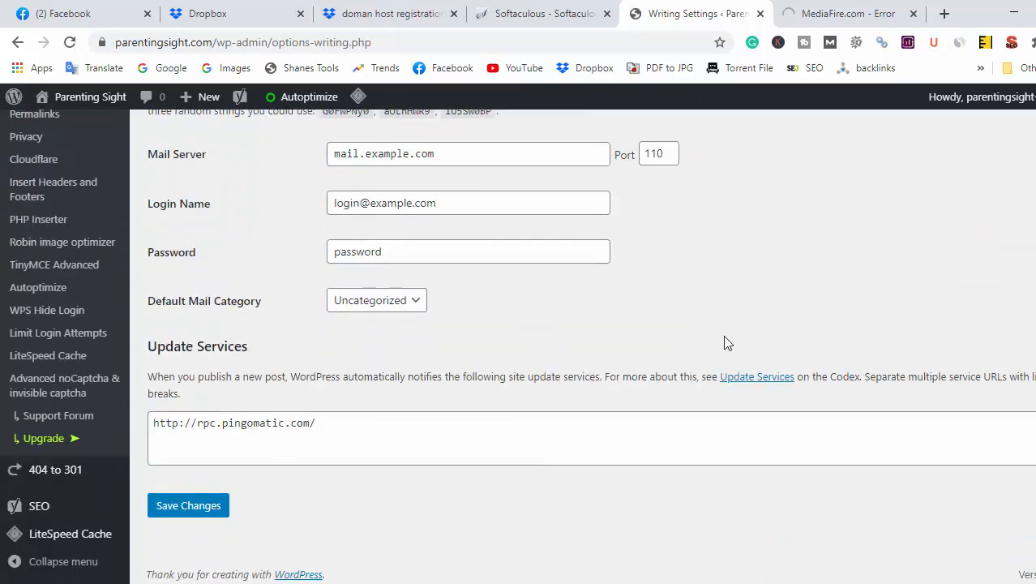
scroll(725, 336, "up", 4)
- Set feeds to show a summary of each post and save the Reading settings
left_click(45, 374)
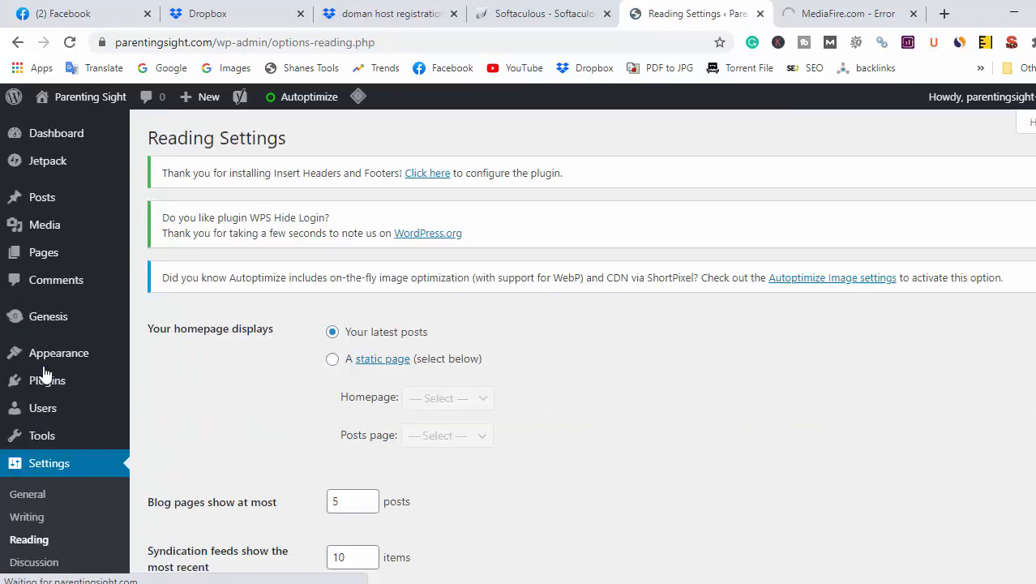
scroll(782, 332, "down", 3)
scroll(791, 339, "down", 2)
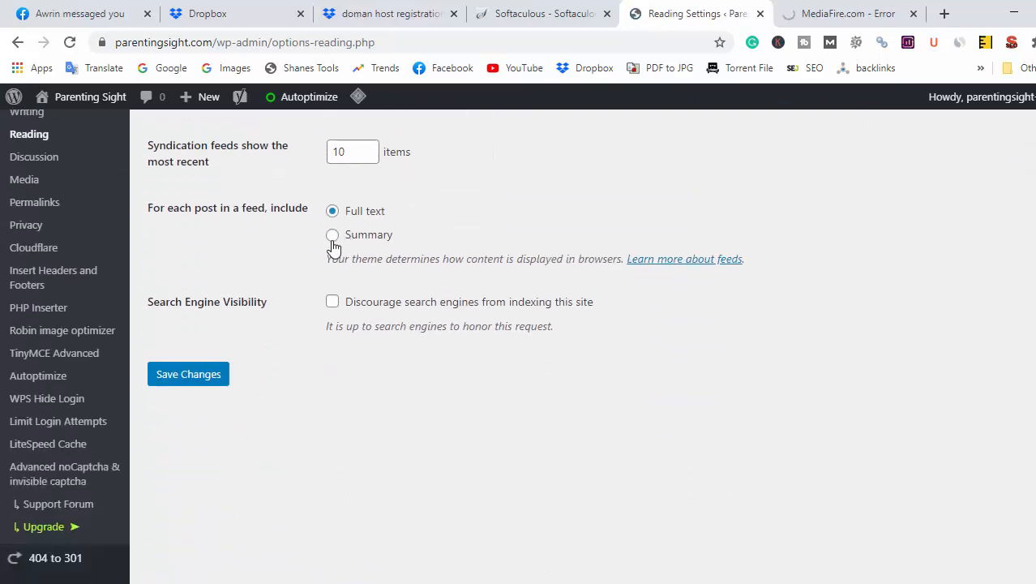
left_click(332, 235)
left_click(205, 378)
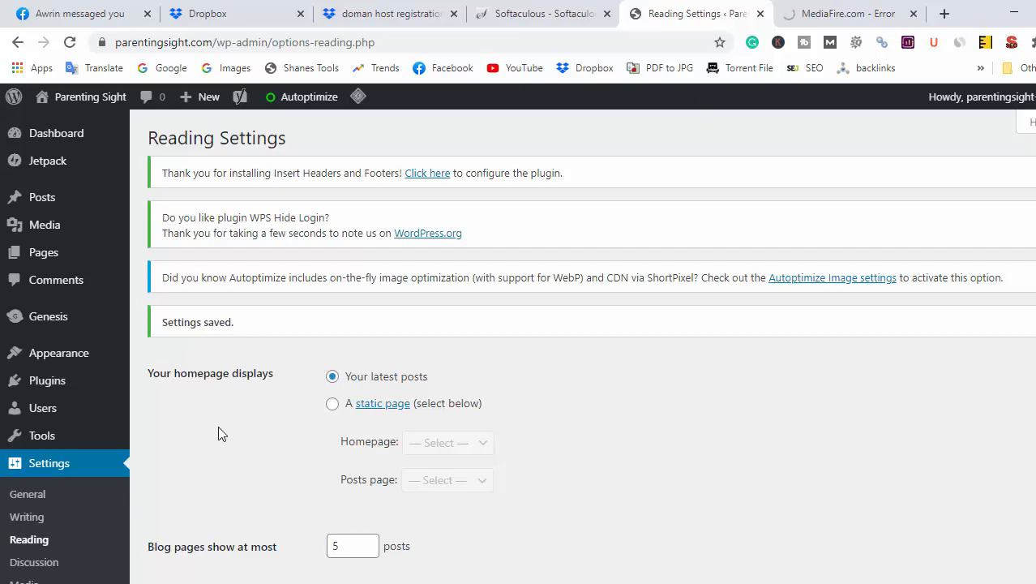
scroll(81, 503, "down", 1)
left_click(39, 481)
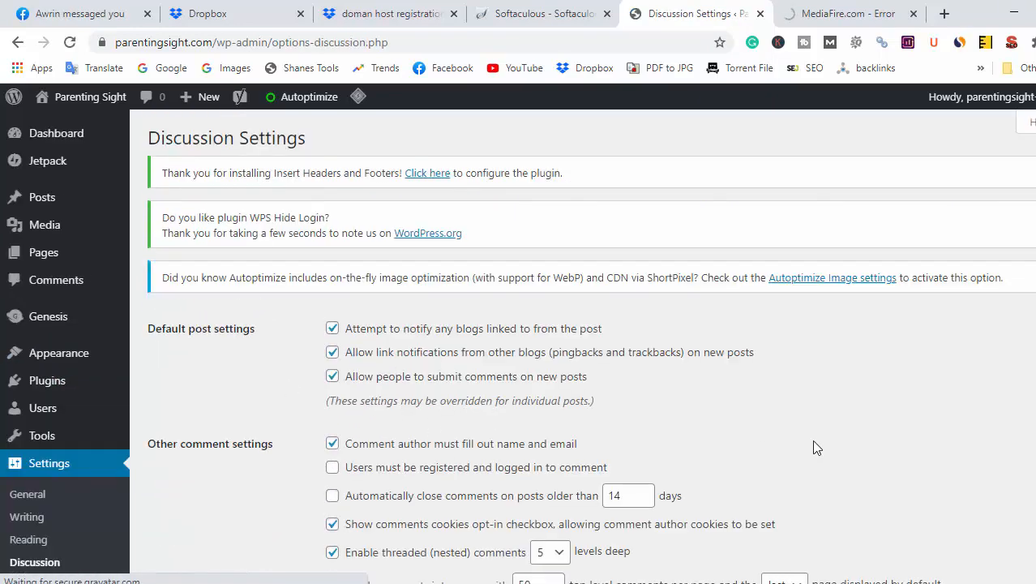
- Turn off blog notifications, pingbacks/trackbacks and both comment e-mail options
scroll(870, 451, "down", 3)
scroll(870, 450, "up", 3)
left_click(333, 329)
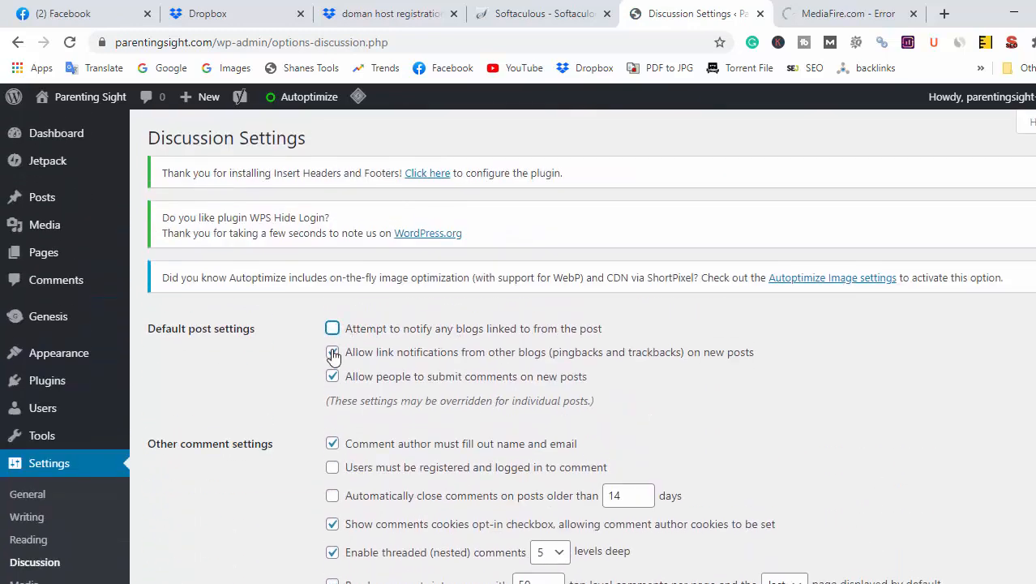
left_click(333, 352)
scroll(855, 392, "down", 3)
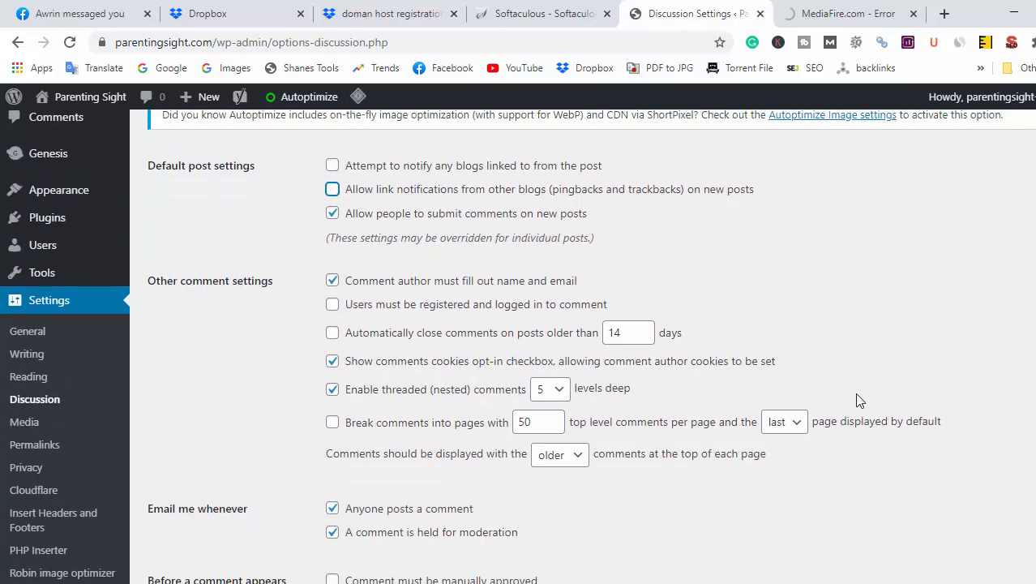
scroll(844, 387, "up", 3)
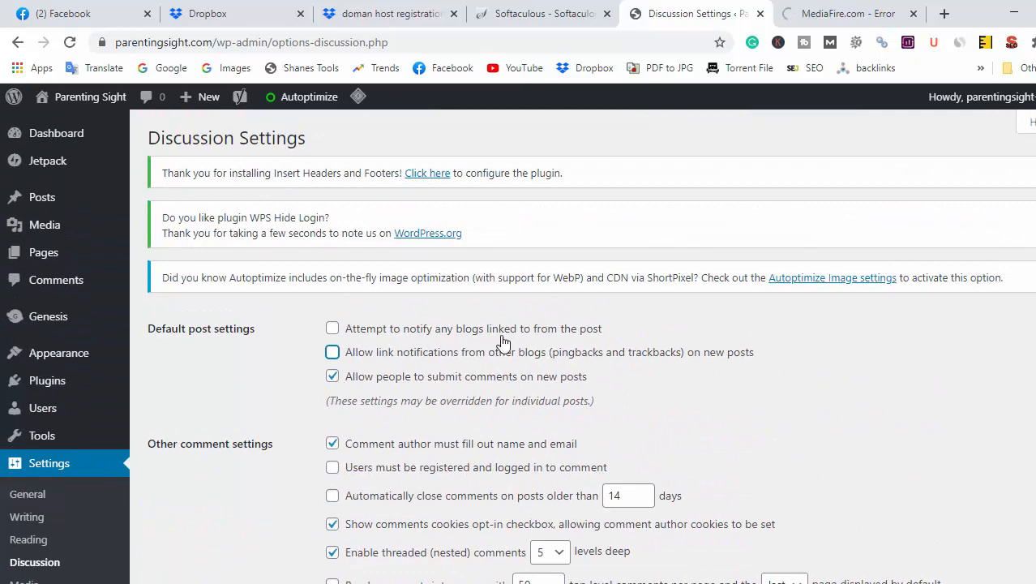
scroll(798, 382, "down", 3)
left_click(333, 428)
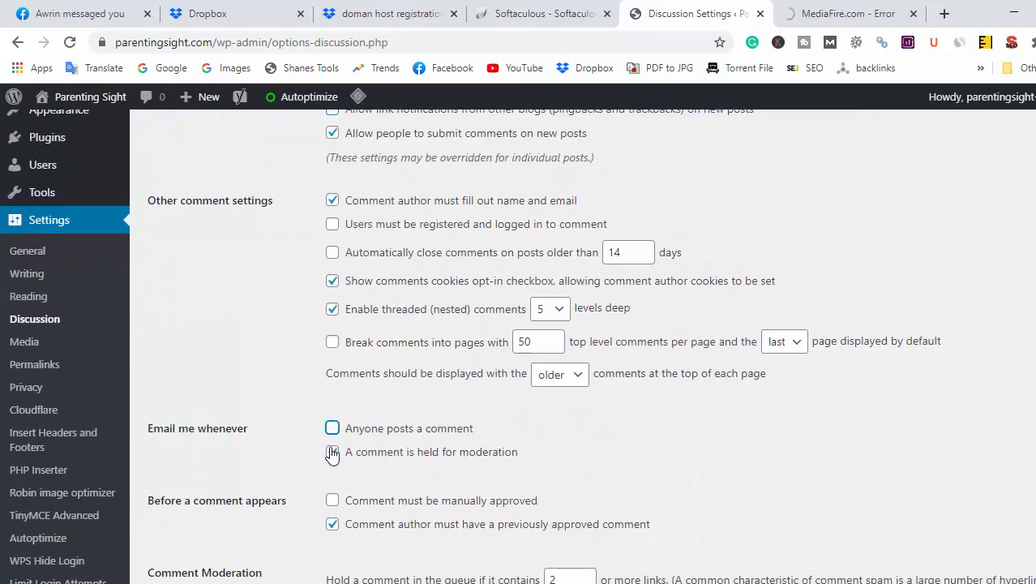
left_click(333, 452)
scroll(658, 424, "down", 3)
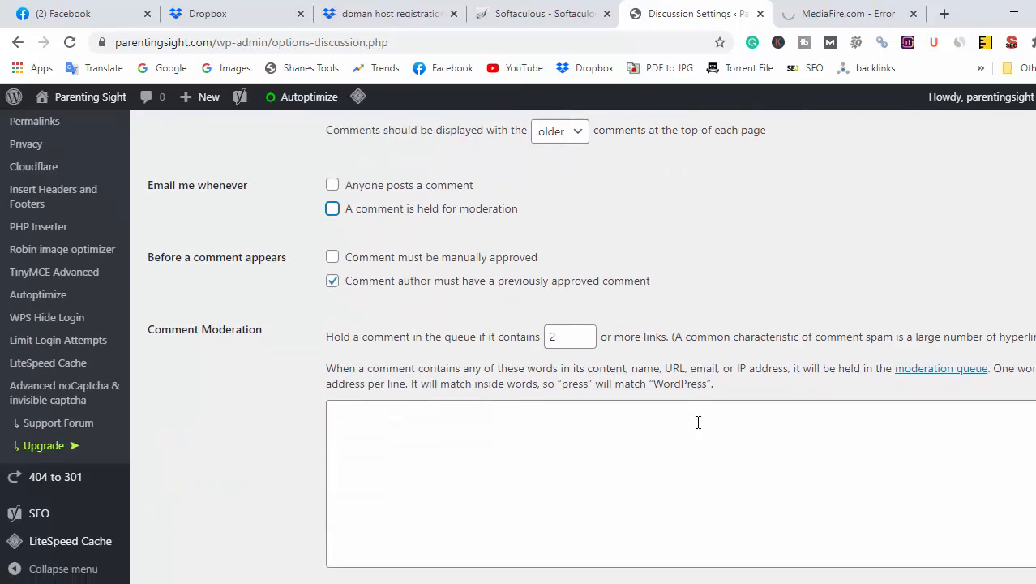
- Require manual approval for every comment, use Gravatar Logo avatars, and save
left_click(333, 281)
scroll(698, 267, "up", 5)
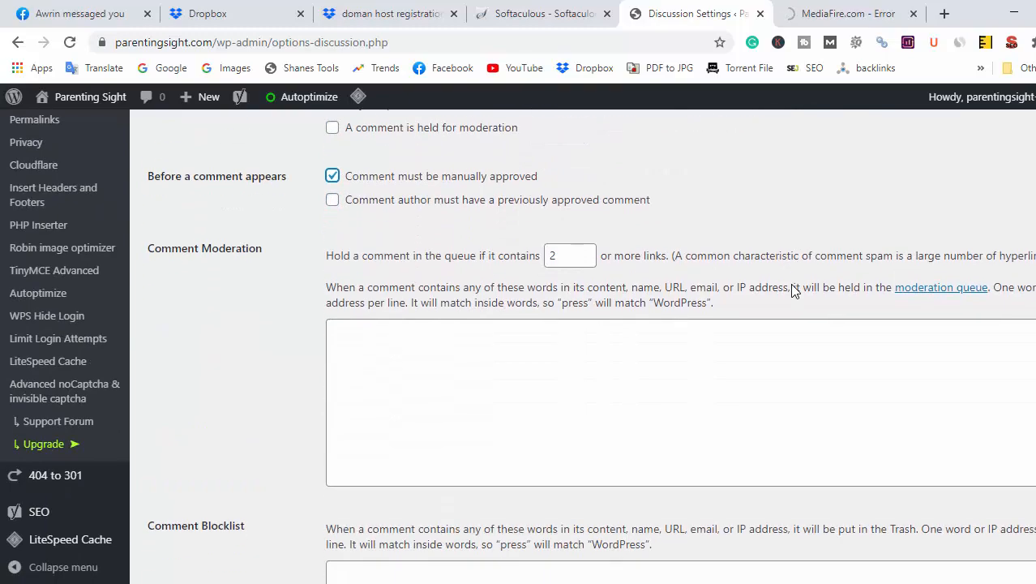
scroll(795, 288, "down", 5)
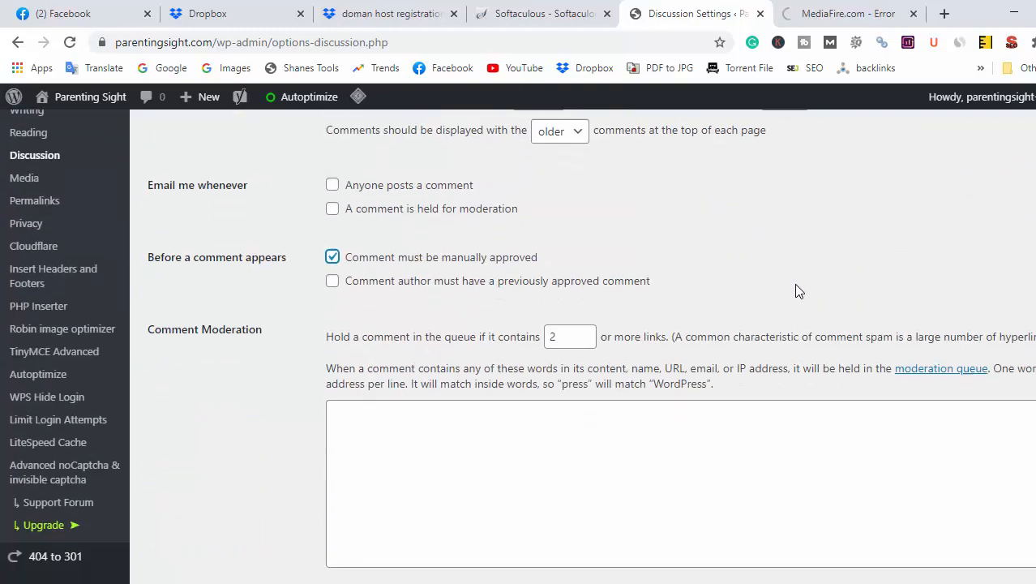
scroll(795, 289, "down", 6)
scroll(584, 361, "down", 2)
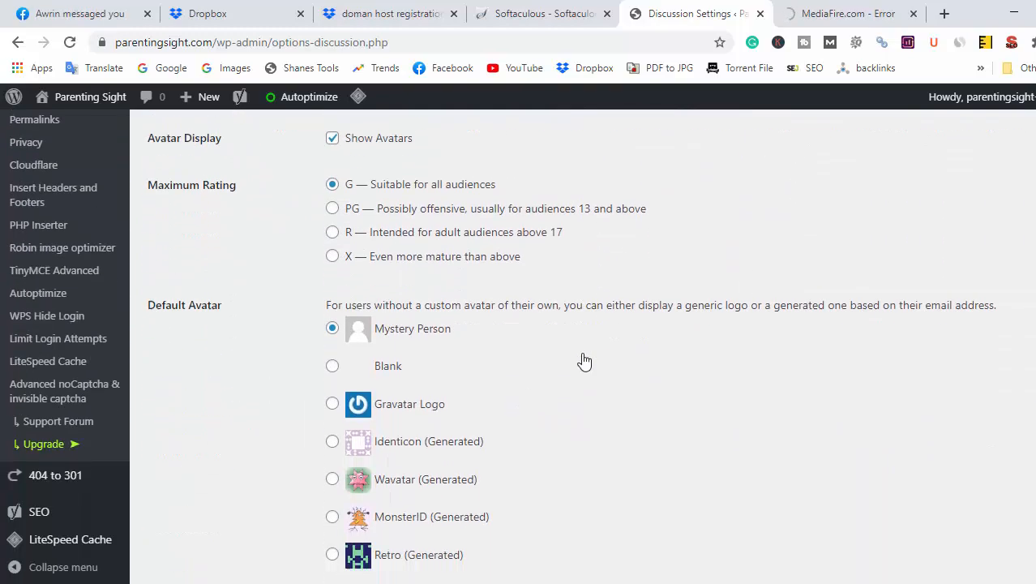
left_click(332, 385)
scroll(670, 397, "down", 1)
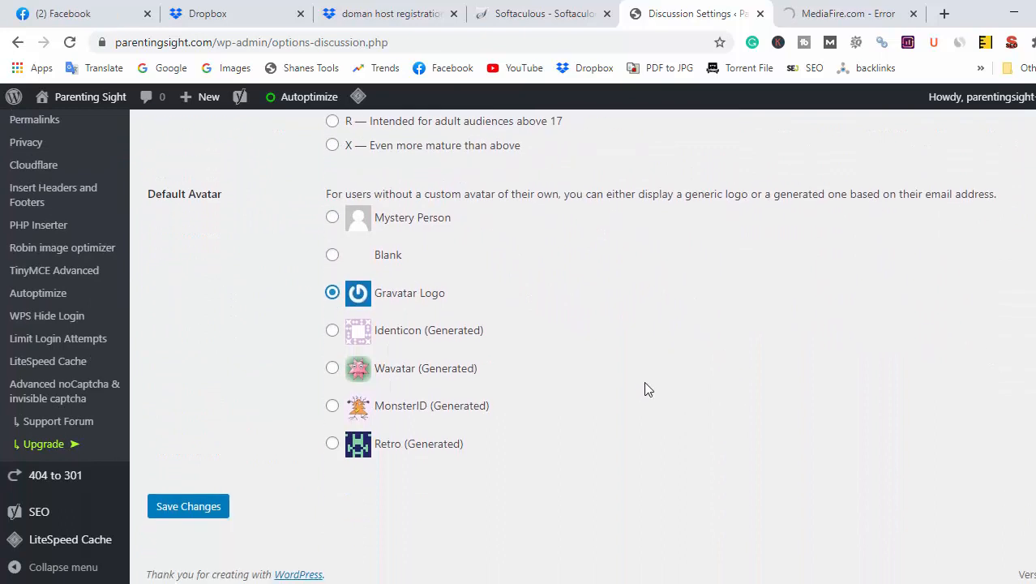
left_click(198, 508)
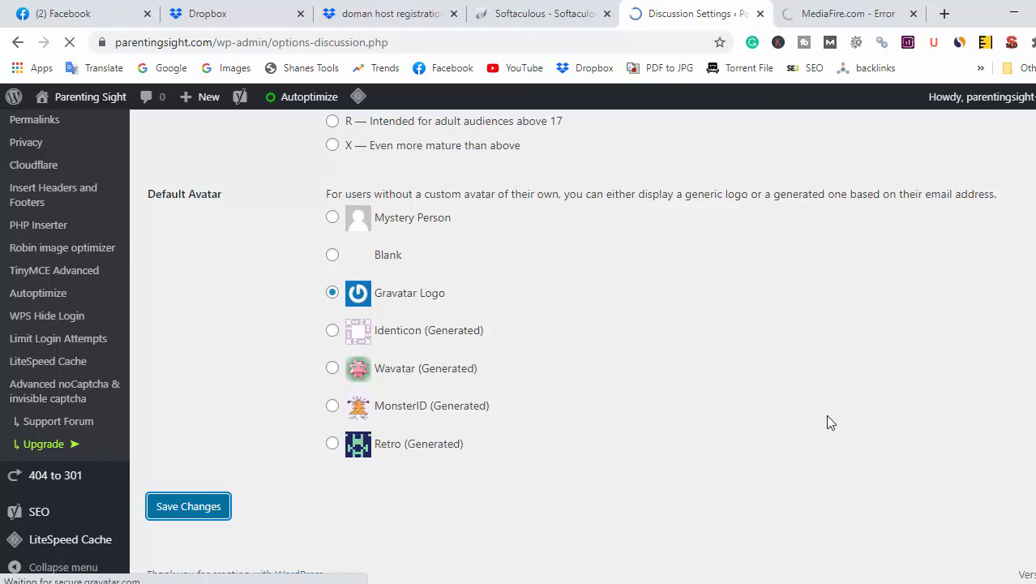
scroll(58, 409, "down", 4)
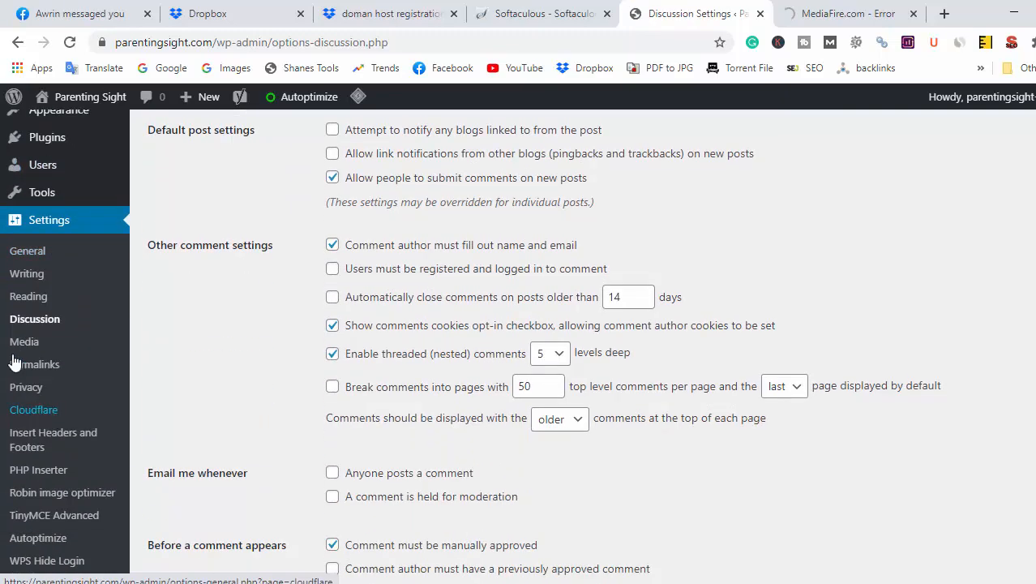
- Set the medium image maximum width and height to 0
left_click(24, 343)
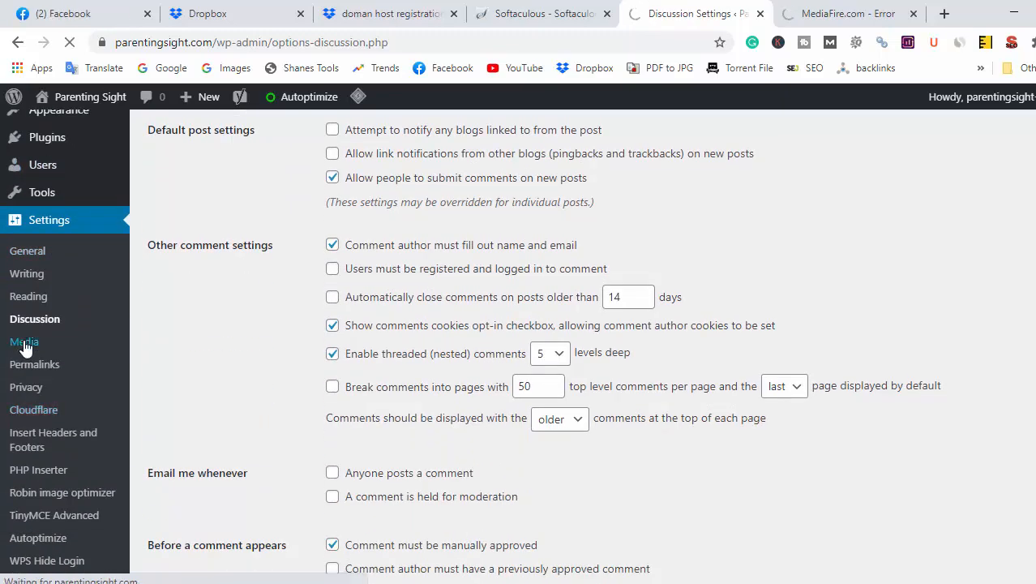
scroll(640, 401, "down", 1)
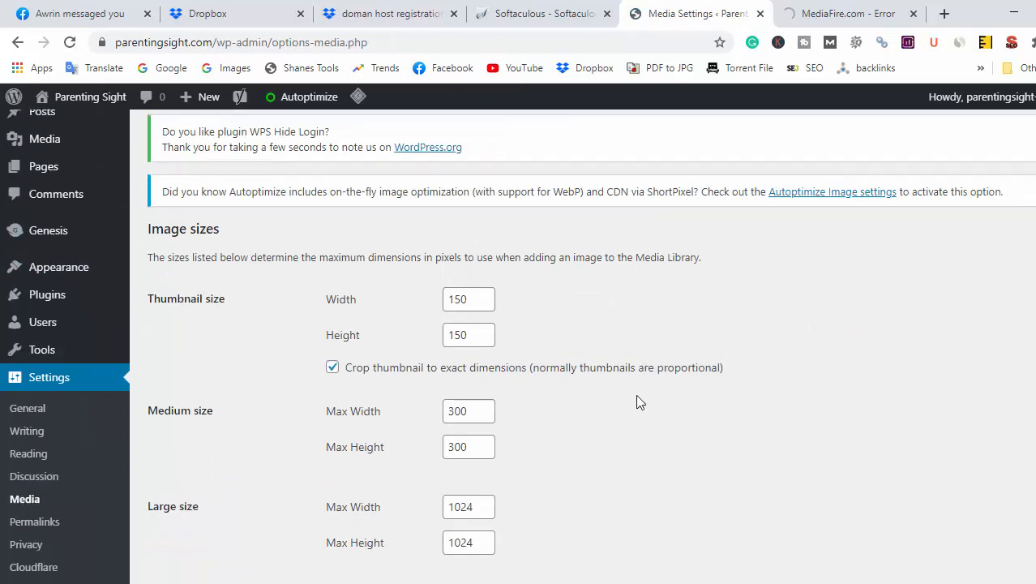
scroll(640, 401, "down", 2)
left_click_drag(479, 254, 419, 258)
type("0")
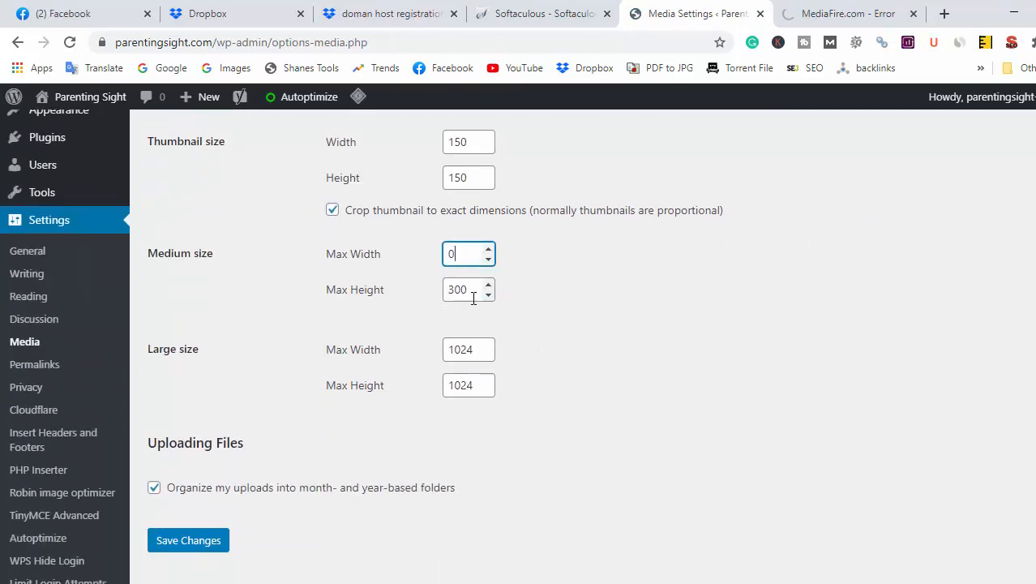
double_click(466, 290)
type("0")
- Set the large image maximum width and height to 0 and save the media settings
left_click(472, 349)
left_click_drag(473, 350, 386, 352)
type("0")
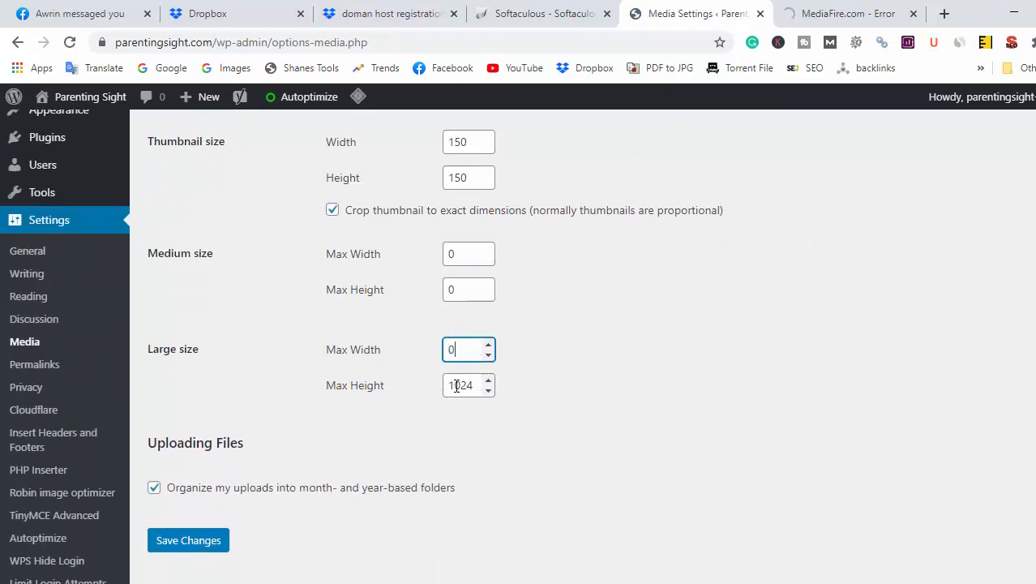
left_click_drag(475, 386, 412, 392)
type("0")
left_click(514, 476)
left_click(150, 540)
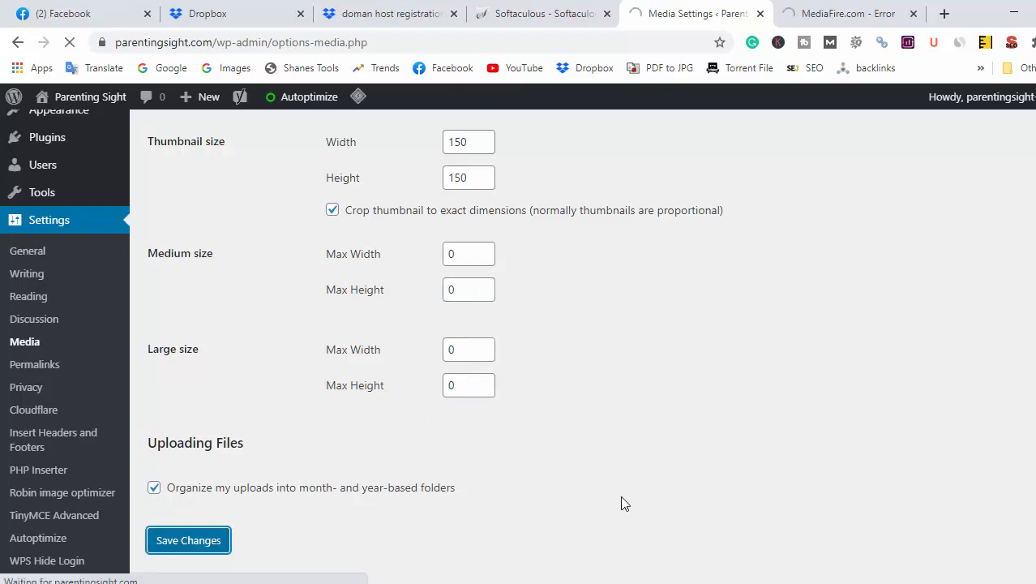
scroll(649, 503, "down", 3)
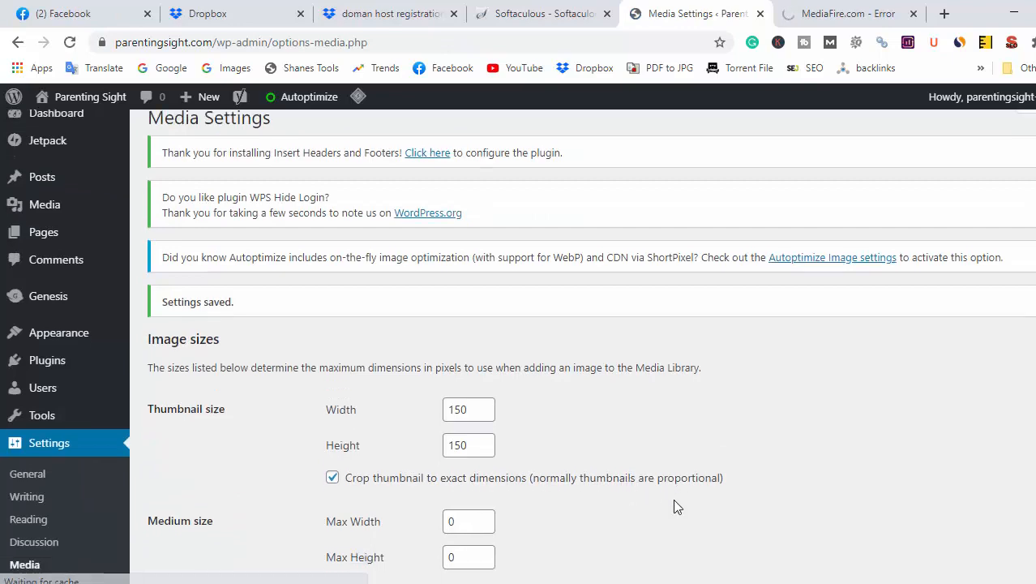
left_click(34, 364)
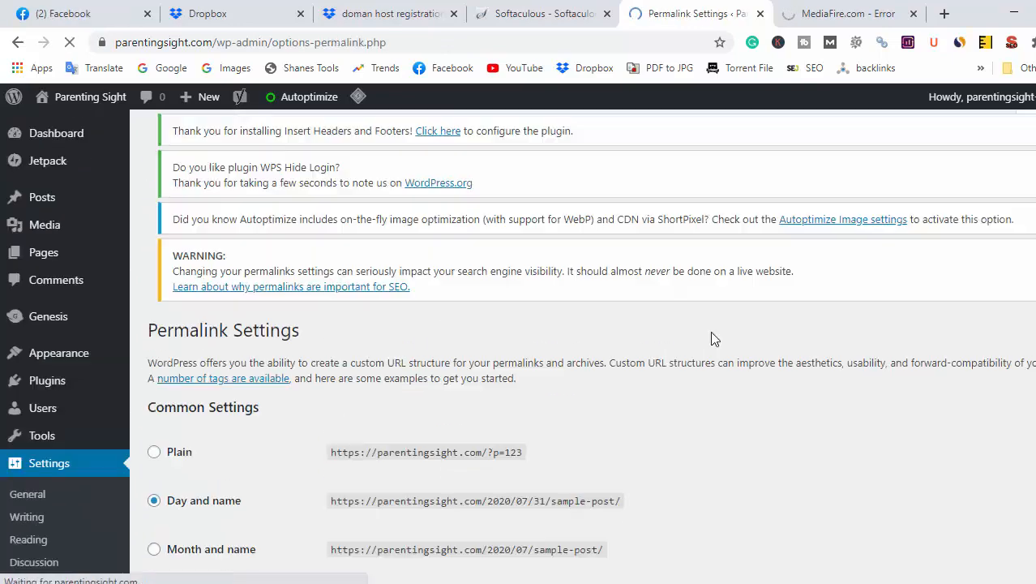
- Switch permalinks to the Post name structure (/%postname%/) and save
scroll(718, 330, "down", 5)
scroll(721, 335, "down", 3)
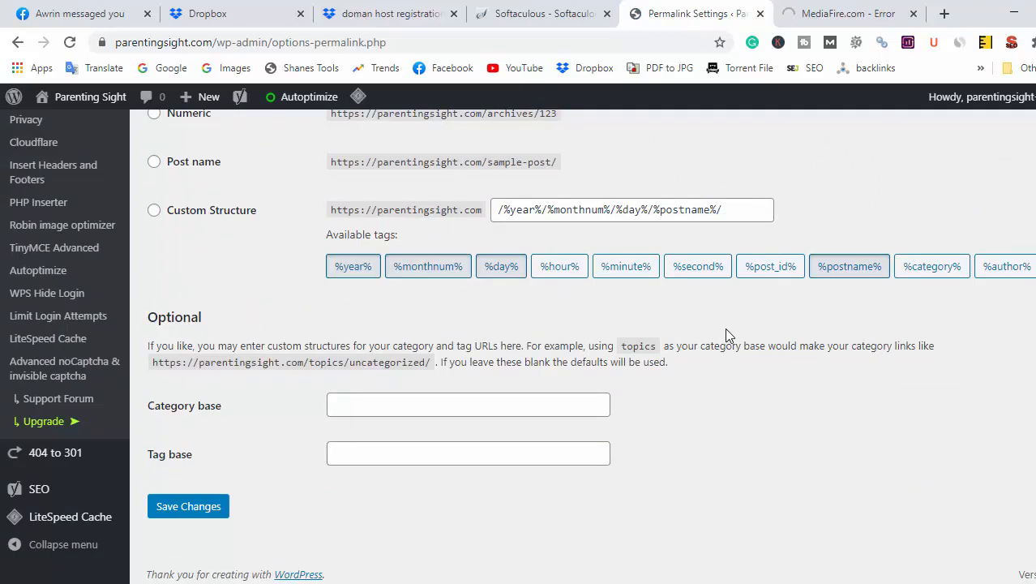
scroll(727, 333, "up", 4)
left_click(153, 485)
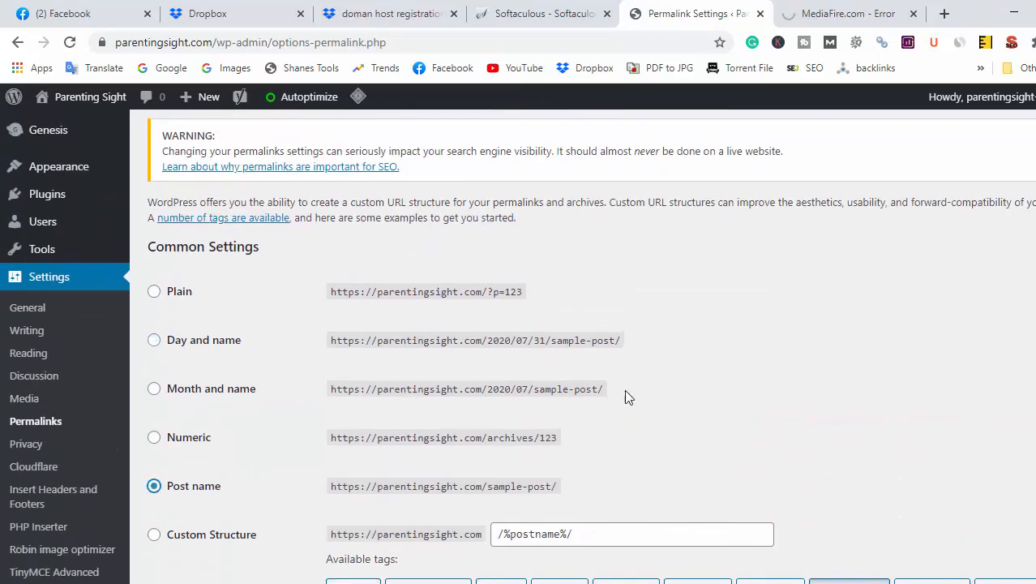
scroll(917, 335, "down", 4)
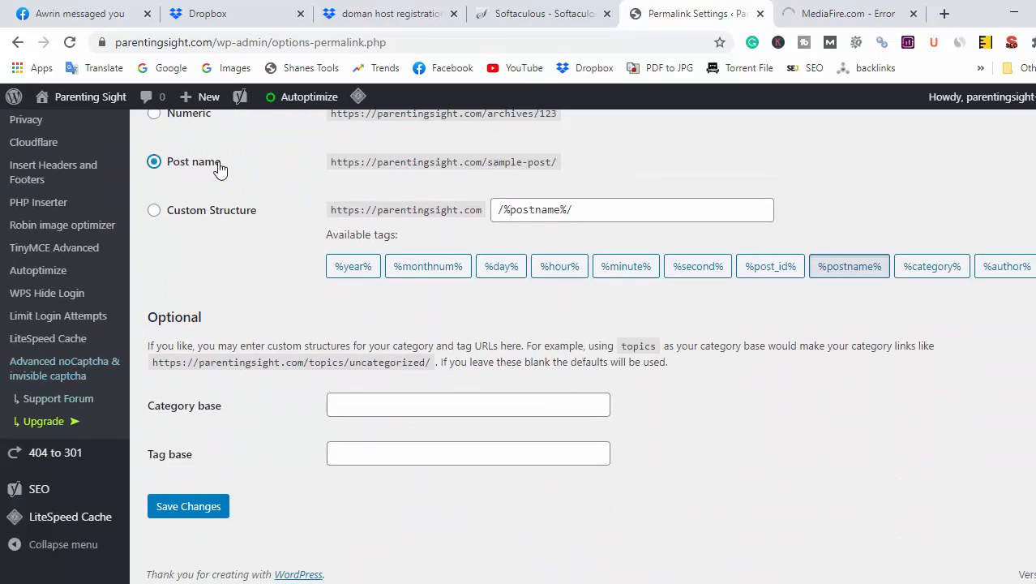
left_click(202, 511)
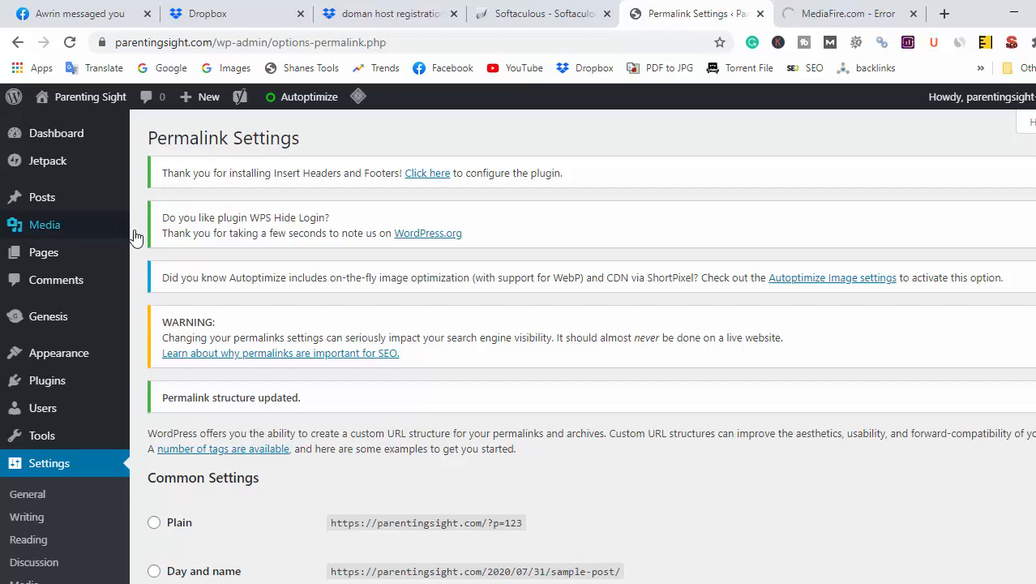
scroll(201, 366, "down", 3)
left_click(32, 393)
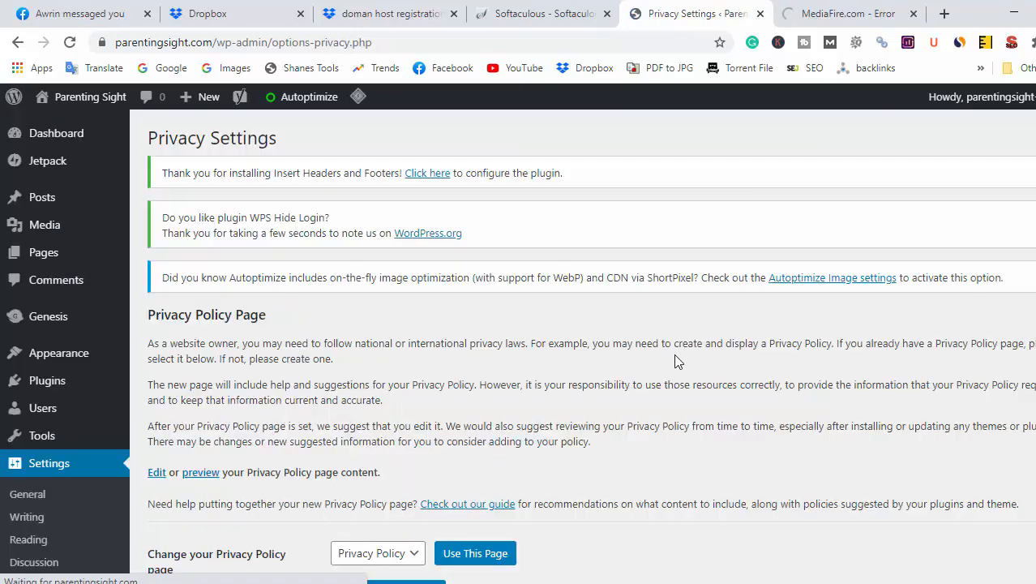
- Assign the existing Privacy Policy page as the site's privacy policy page
scroll(674, 354, "down", 2)
left_click(472, 394)
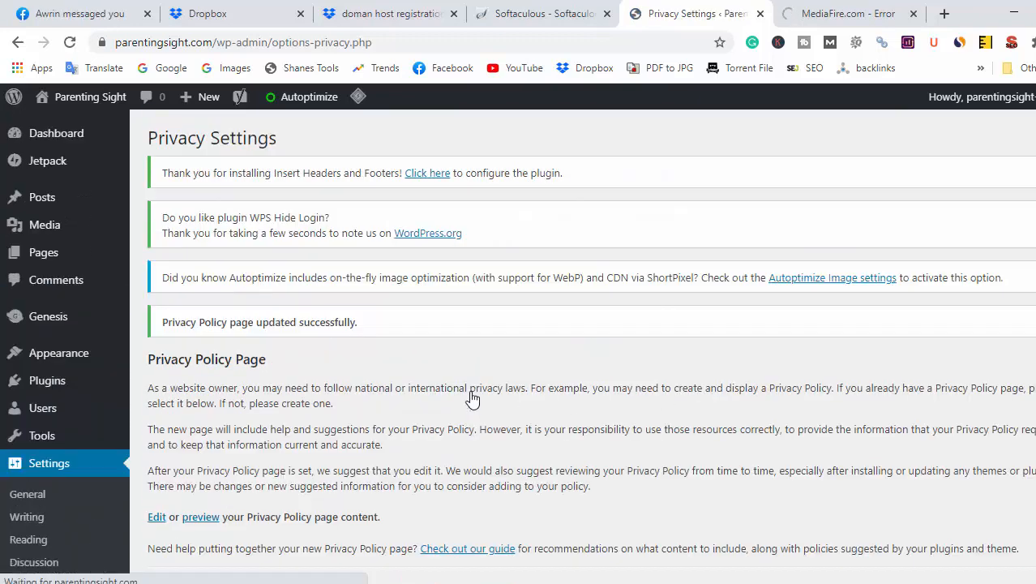
scroll(122, 432, "down", 3)
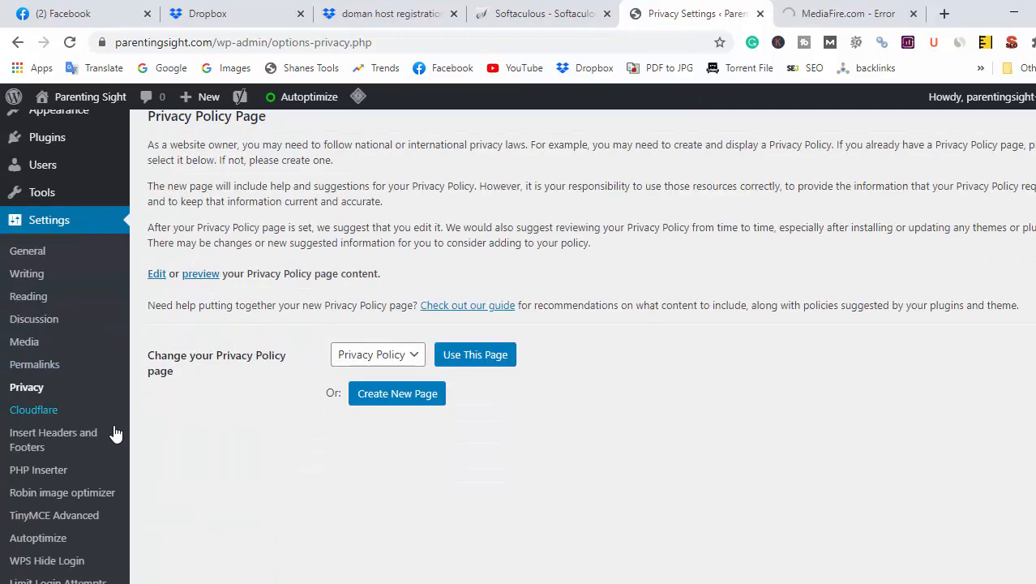
left_click(41, 410)
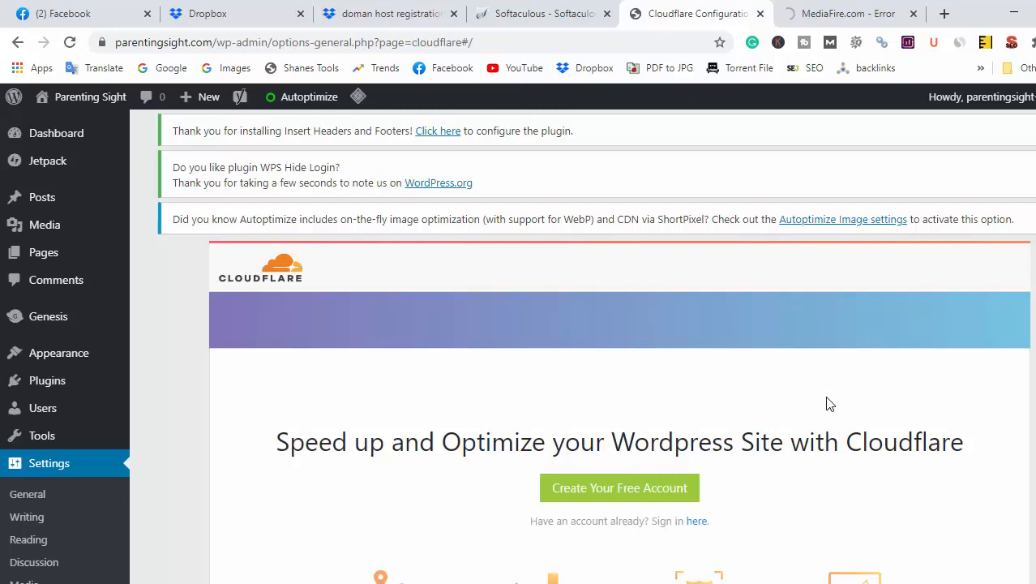
- Sign in to the Cloudflare plugin using the saved account e-mail and API key
scroll(748, 409, "down", 2)
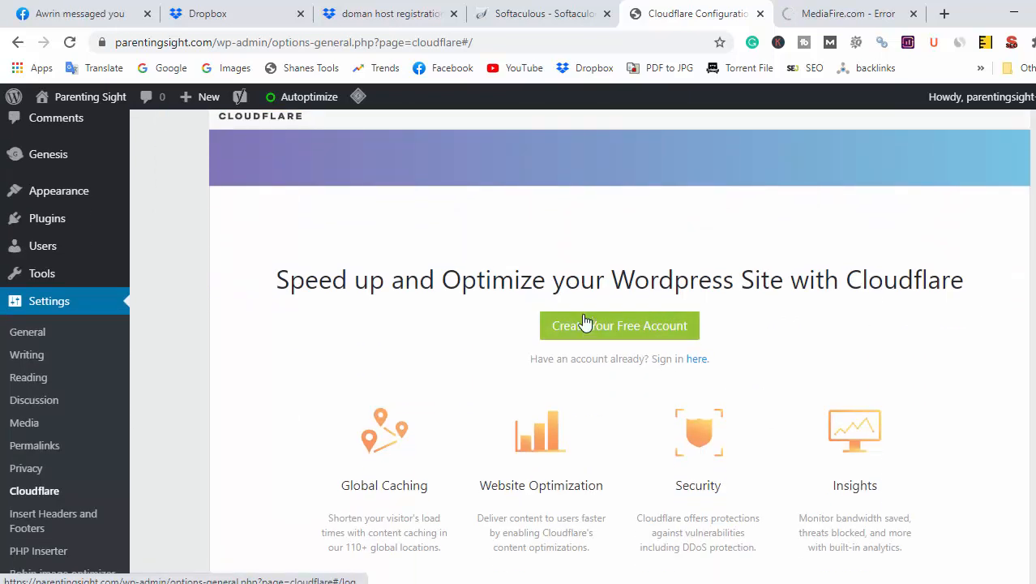
left_click(701, 360)
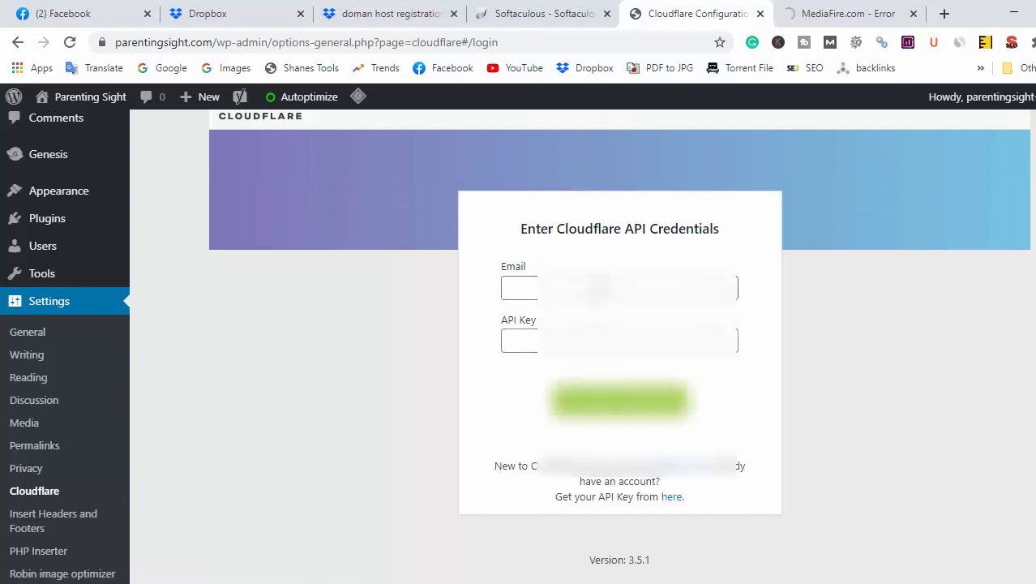
left_click(568, 288)
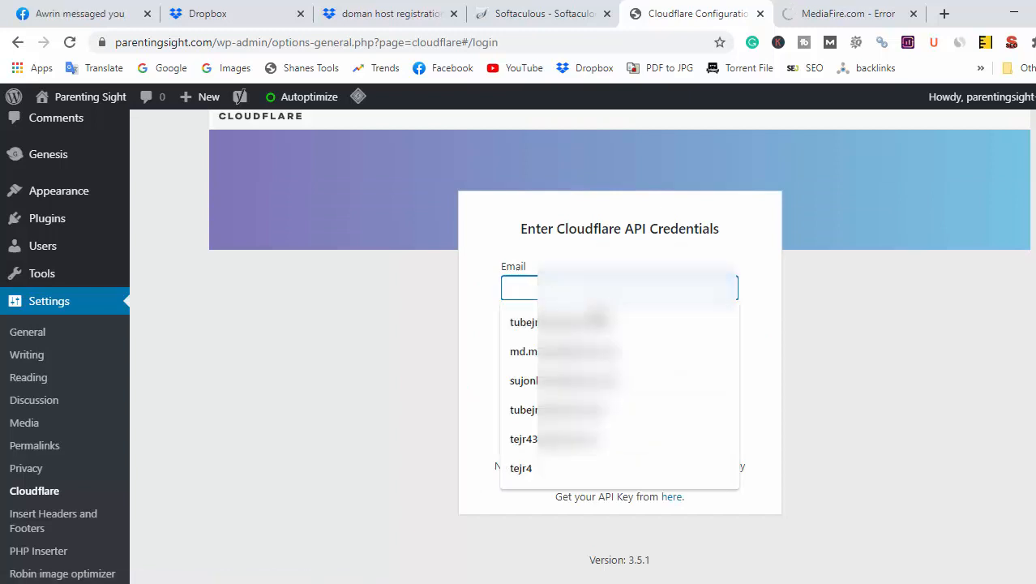
type("admin")
key("Down")
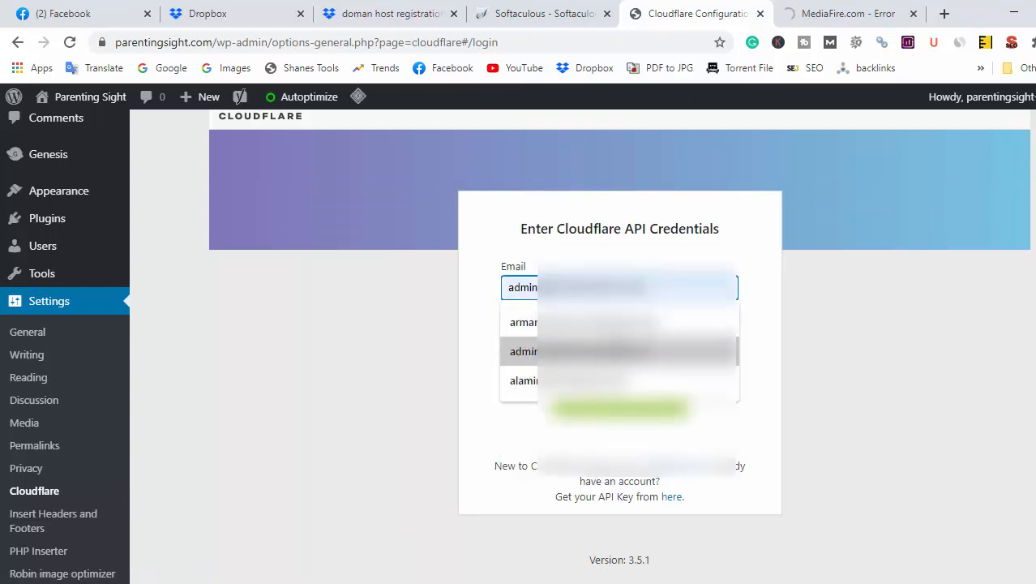
left_click(618, 353)
left_click(607, 345)
left_click(620, 376)
left_click(639, 401)
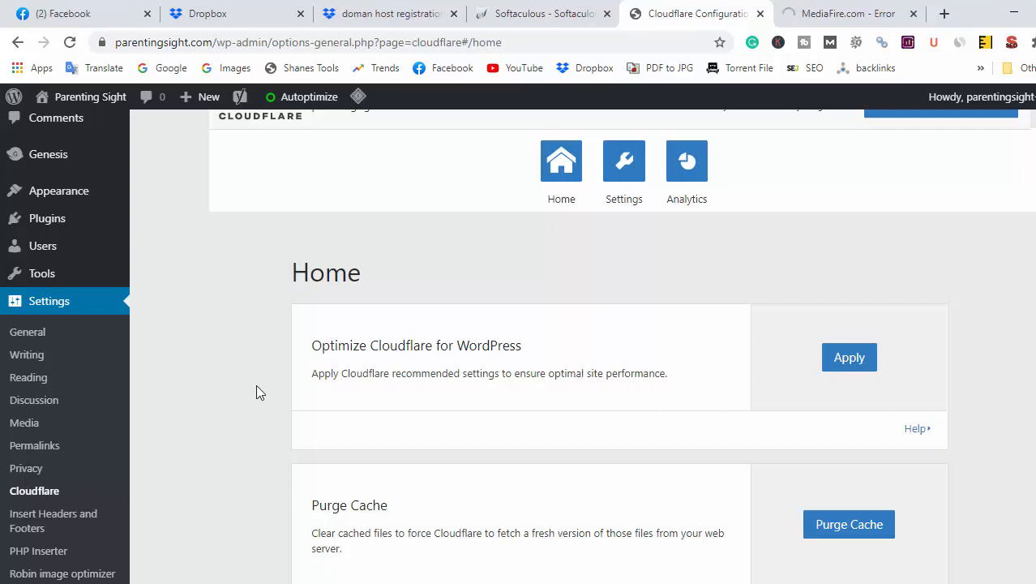
scroll(256, 386, "down", 1)
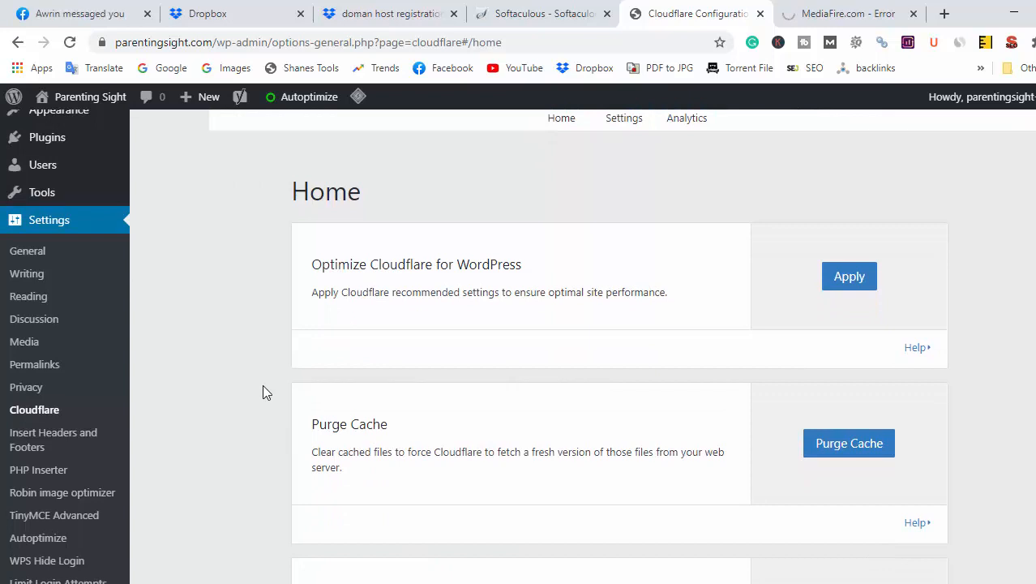
- Paste the prepared ~35-line PHP block into My Custom Functions and save it
left_click(54, 472)
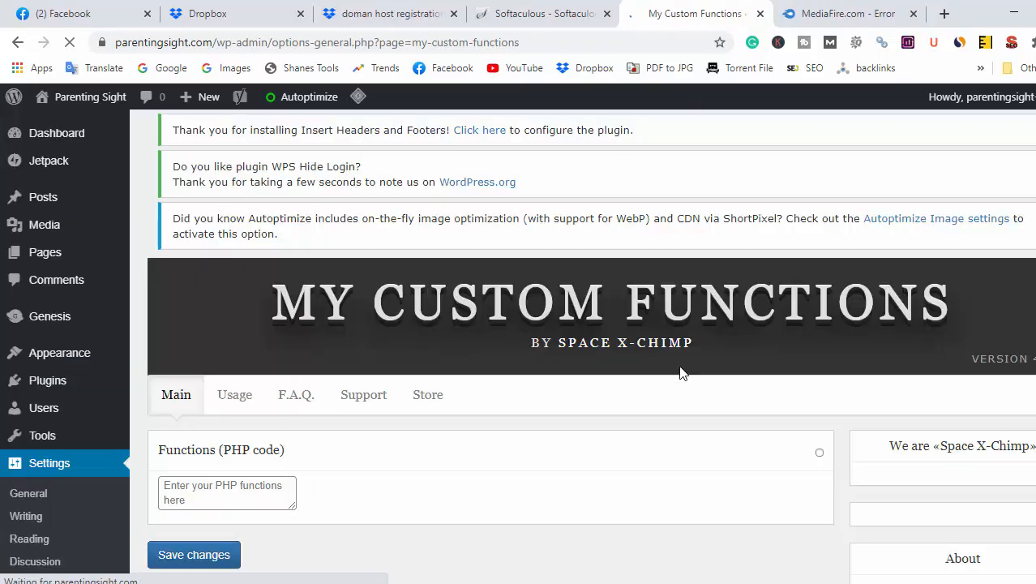
scroll(452, 371, "down", 2)
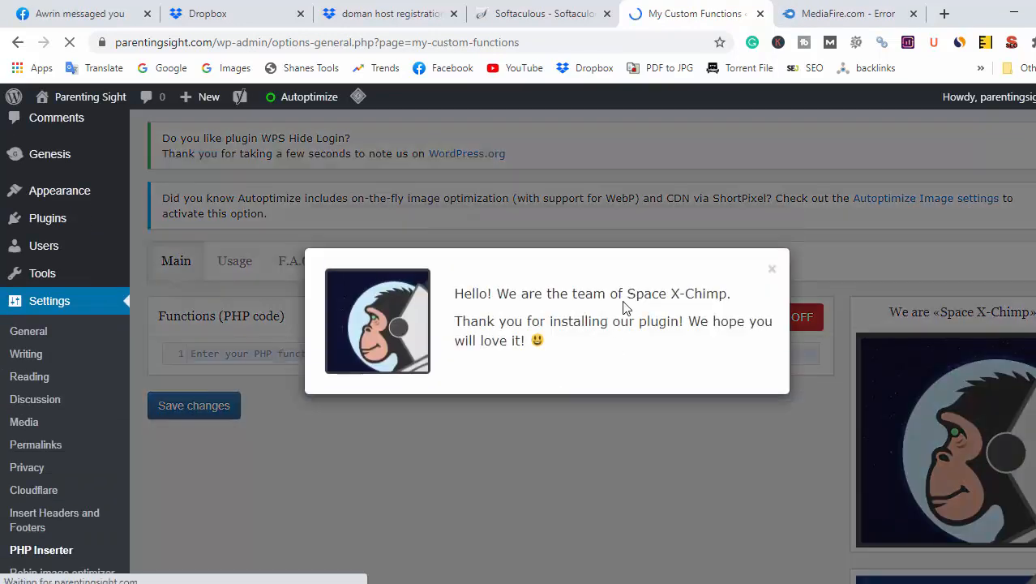
left_click(771, 269)
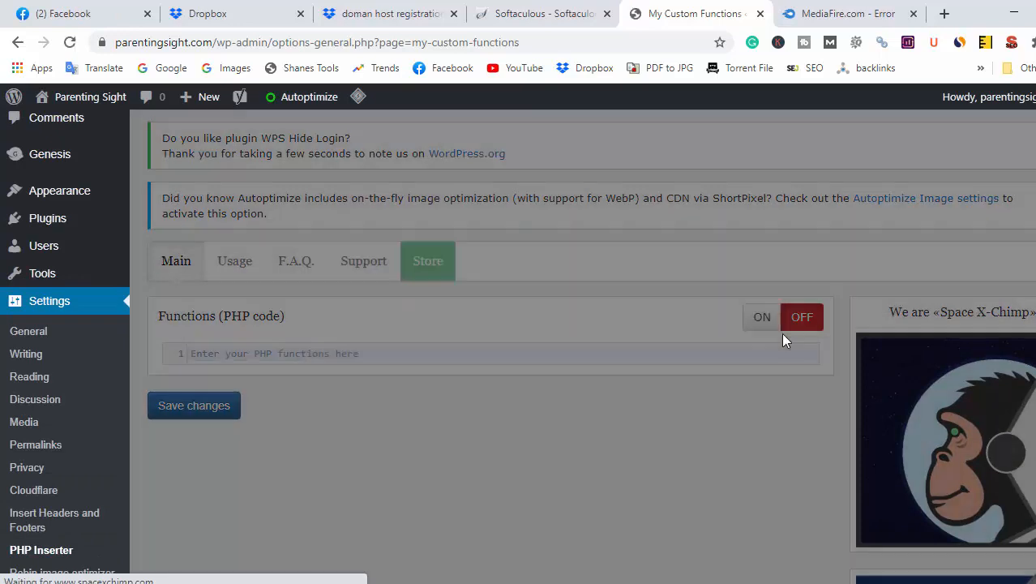
key("ctrl+v")
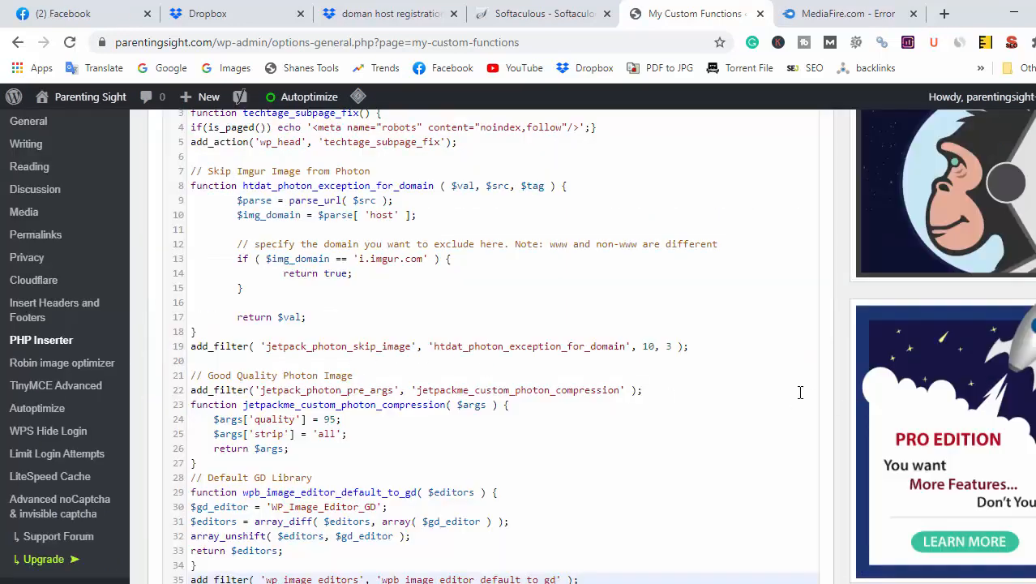
scroll(800, 392, "down", 5)
left_click(209, 234)
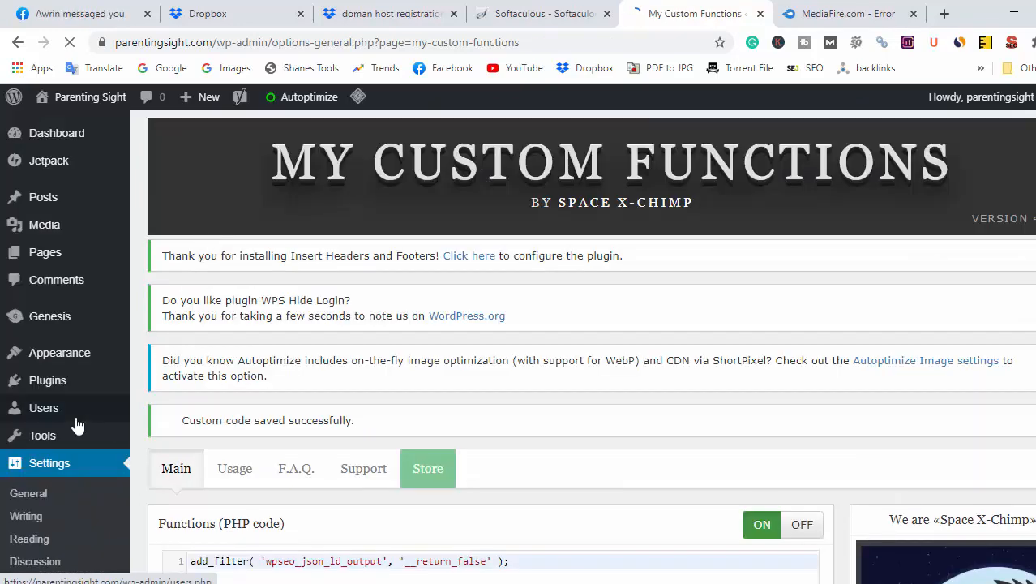
scroll(119, 423, "down", 4)
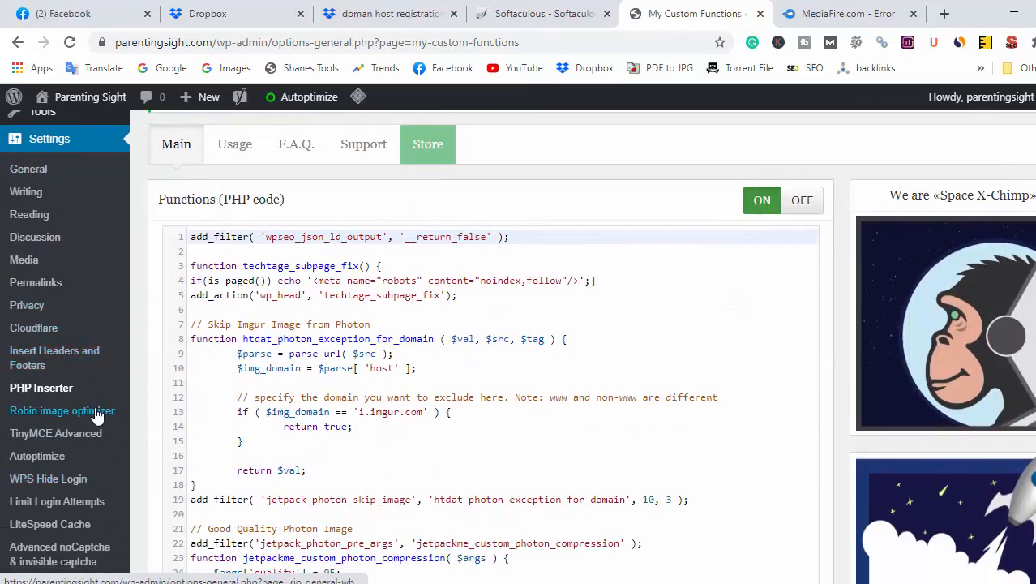
scroll(438, 359, "down", 2)
- In Robin image optimizer, enable optimization on upload and disable backups and EXIF retention
left_click(77, 333)
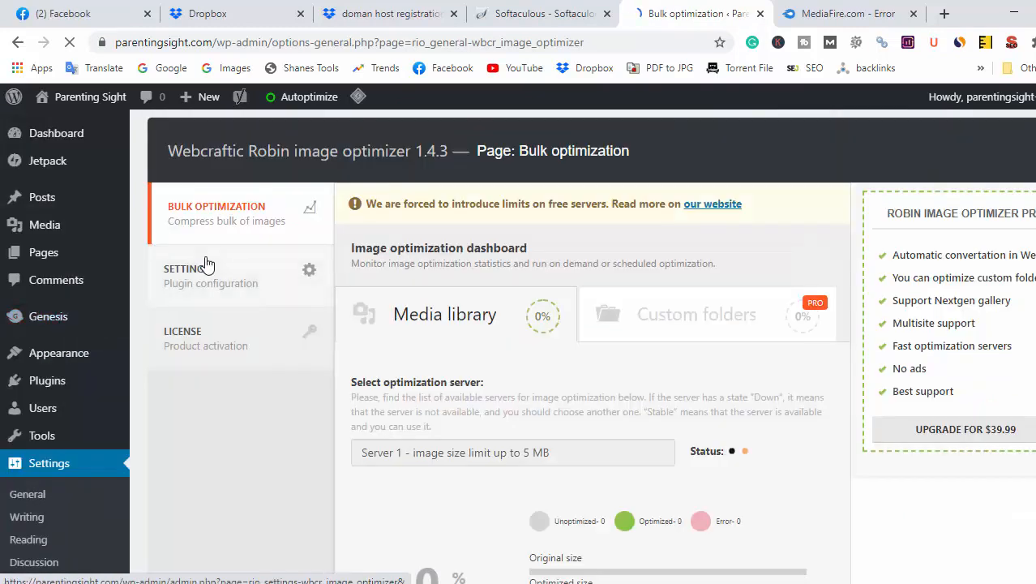
left_click(207, 264)
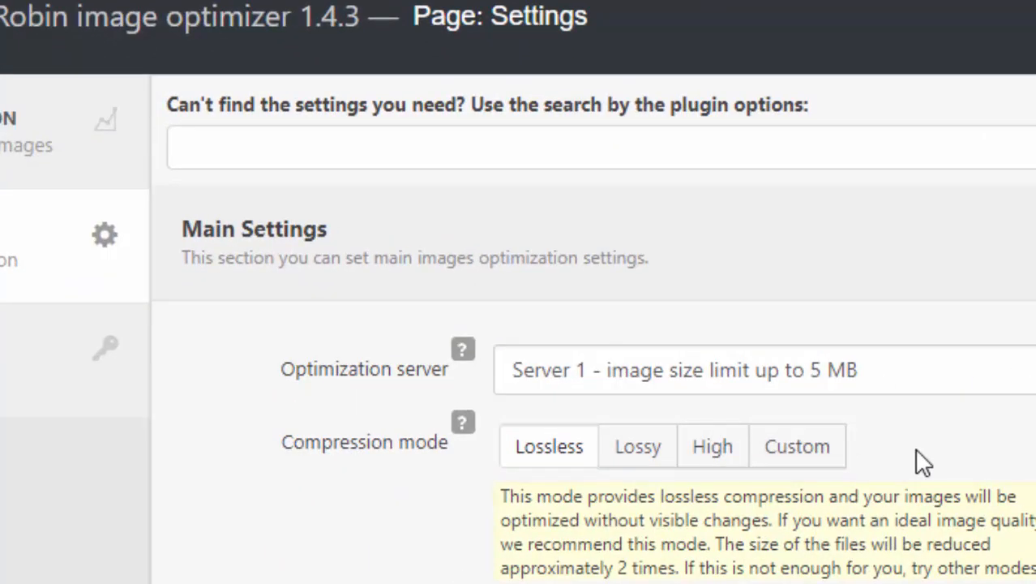
scroll(916, 454, "down", 4)
left_click(526, 332)
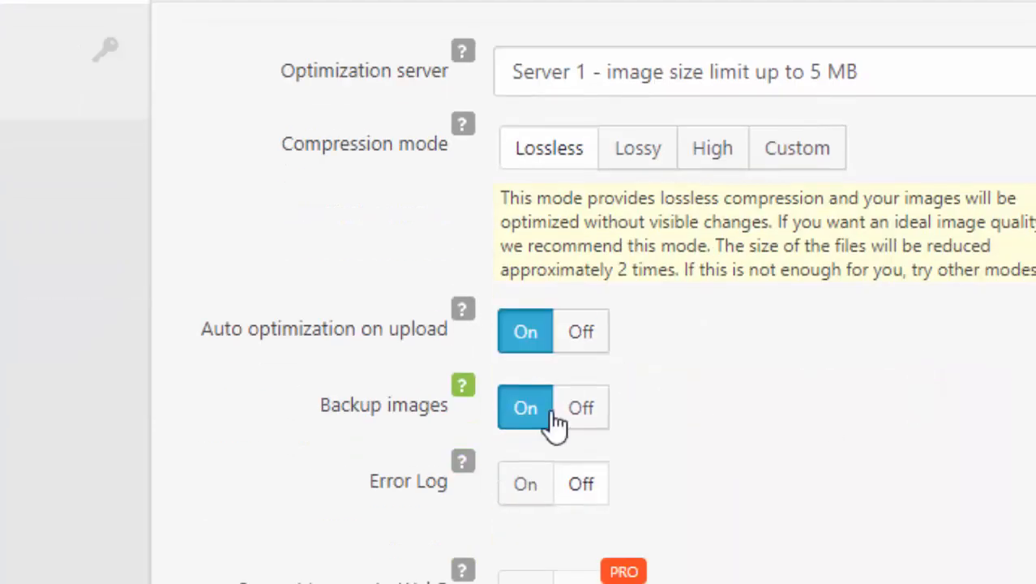
left_click(579, 411)
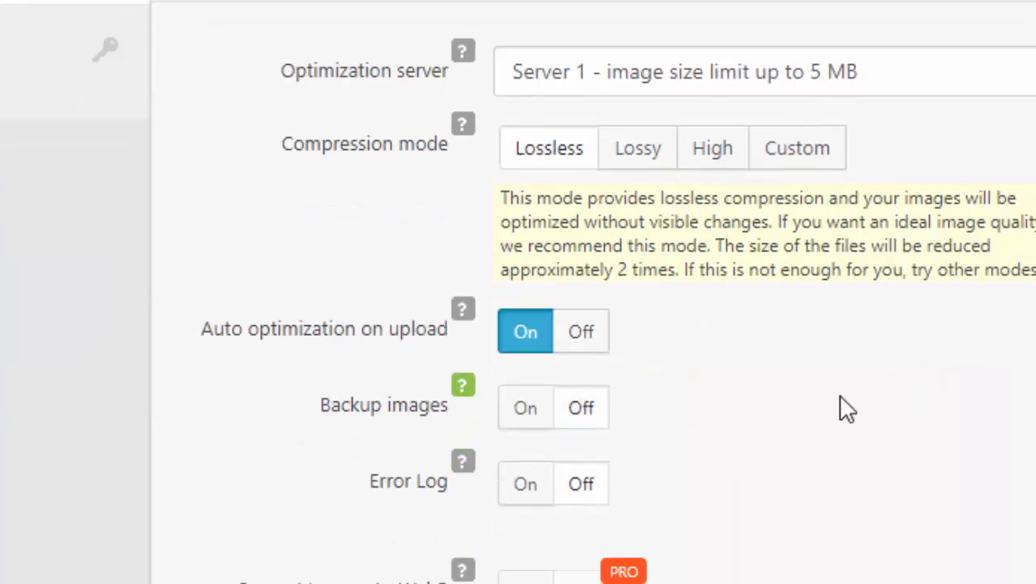
scroll(842, 414, "down", 4)
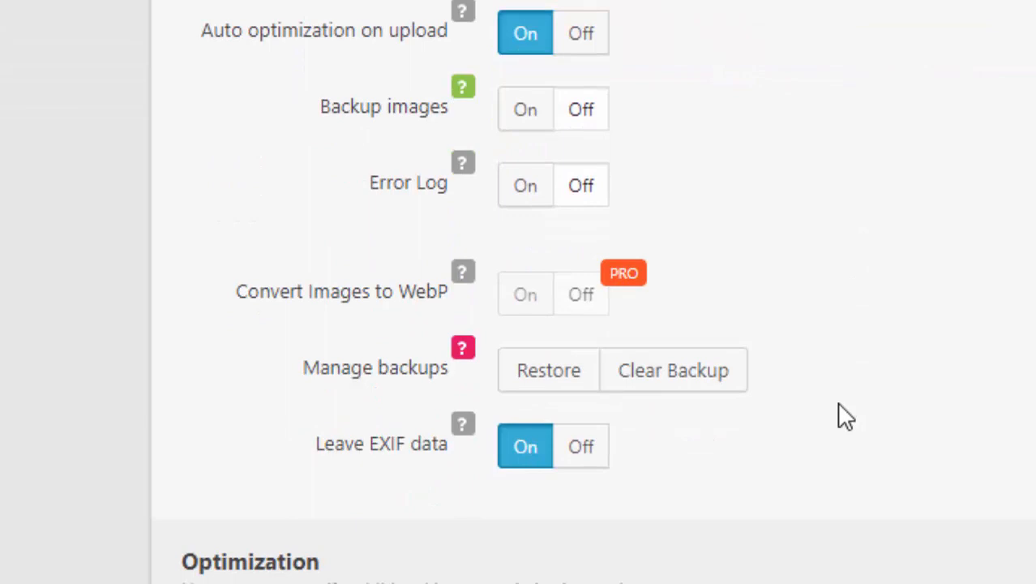
left_click(572, 459)
- Turn on resizing of large images to a maximum of 1200 × 1200 pixels
scroll(888, 465, "down", 4)
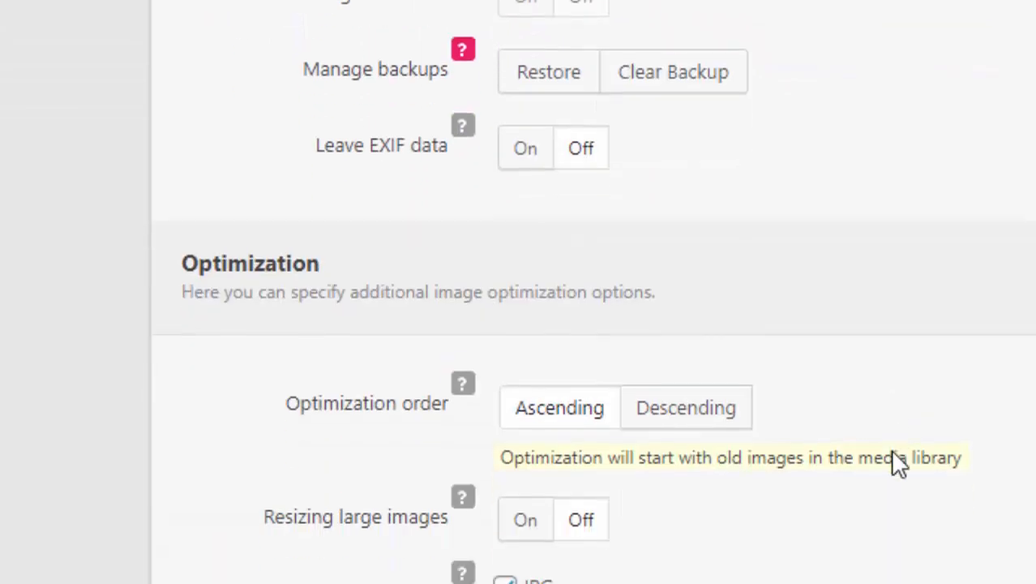
left_click(541, 512)
scroll(531, 420, "down", 2)
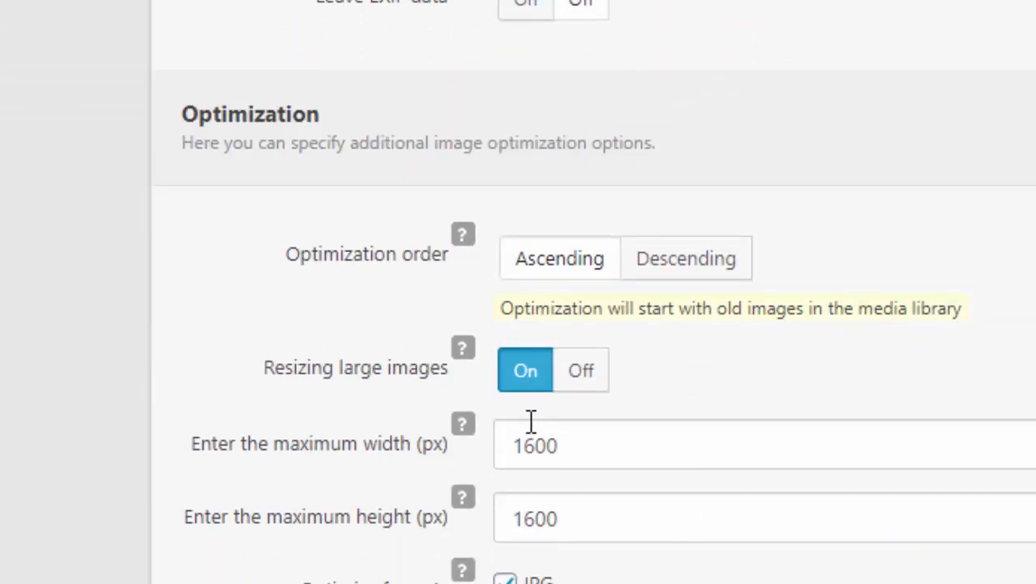
double_click(531, 435)
type("1200")
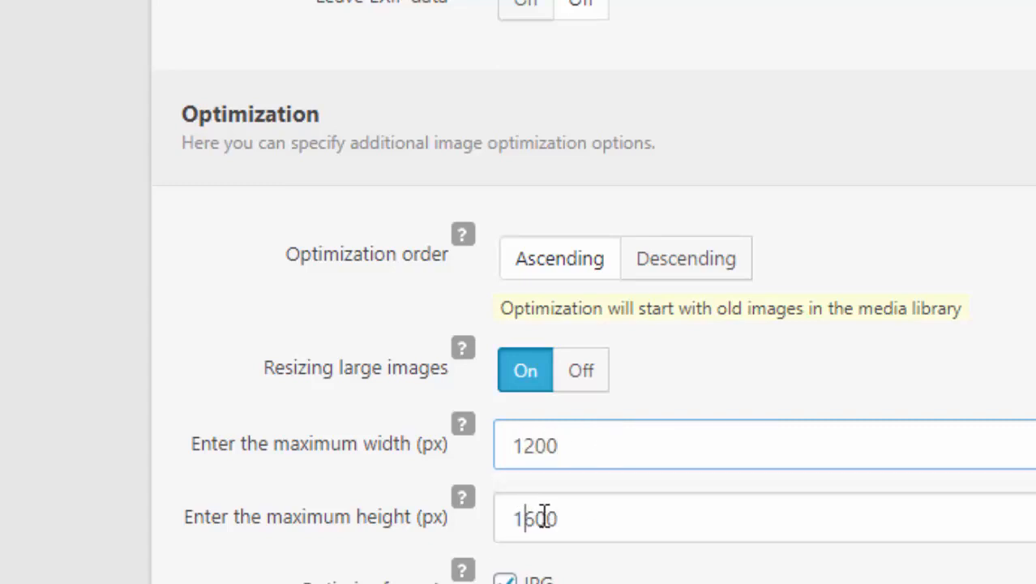
double_click(524, 518)
type("1200")
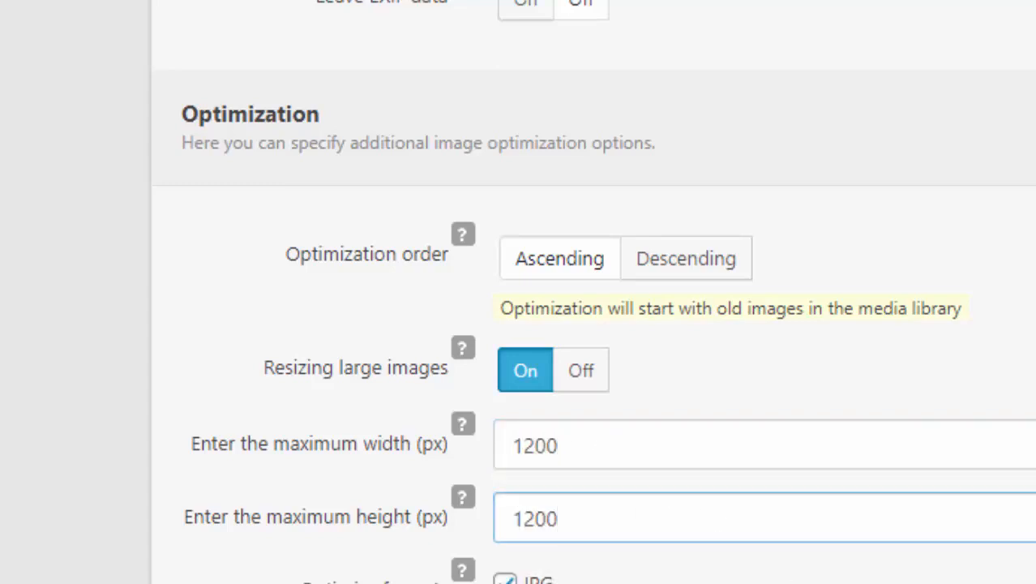
- Include all thumbnail sizes, from medium_large through sidebar-thumbnail and singular-wide, in optimization
scroll(495, 255, "down", 8)
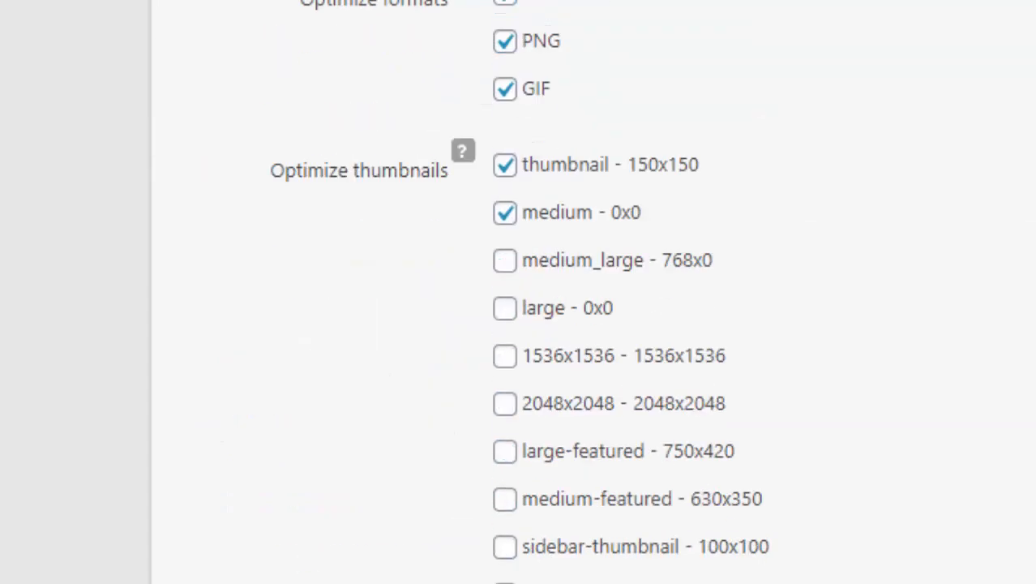
left_click(506, 251)
left_click(506, 293)
left_click(506, 339)
left_click(506, 385)
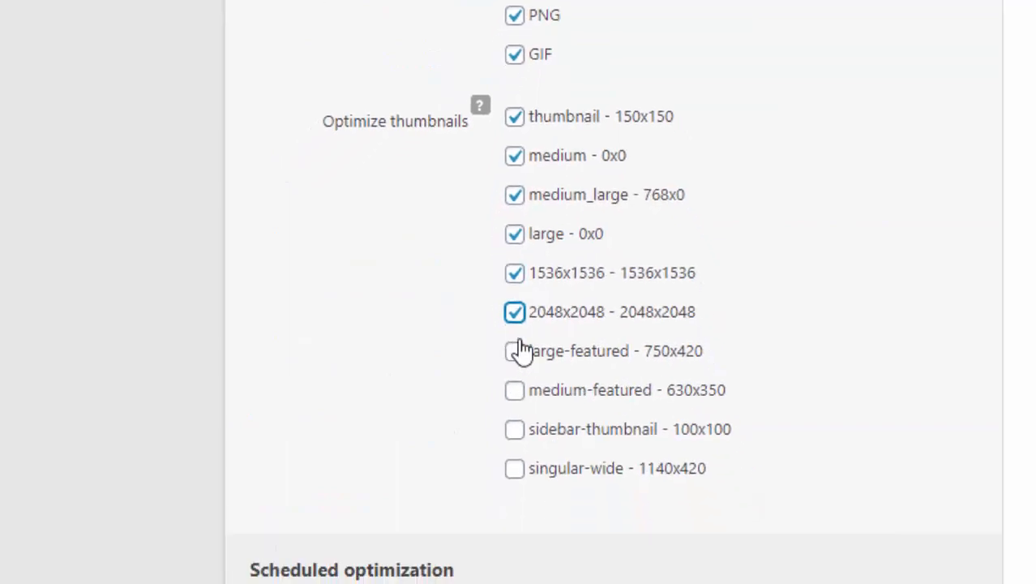
left_click(506, 431)
left_click(507, 478)
left_click(517, 409)
left_click(519, 446)
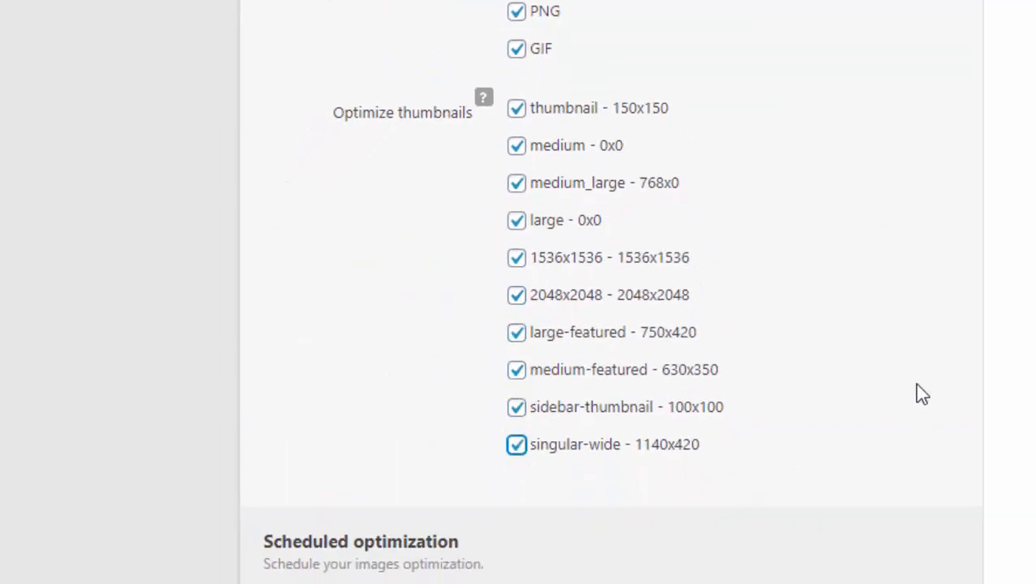
scroll(920, 381, "down", 5)
scroll(921, 378, "up", 15)
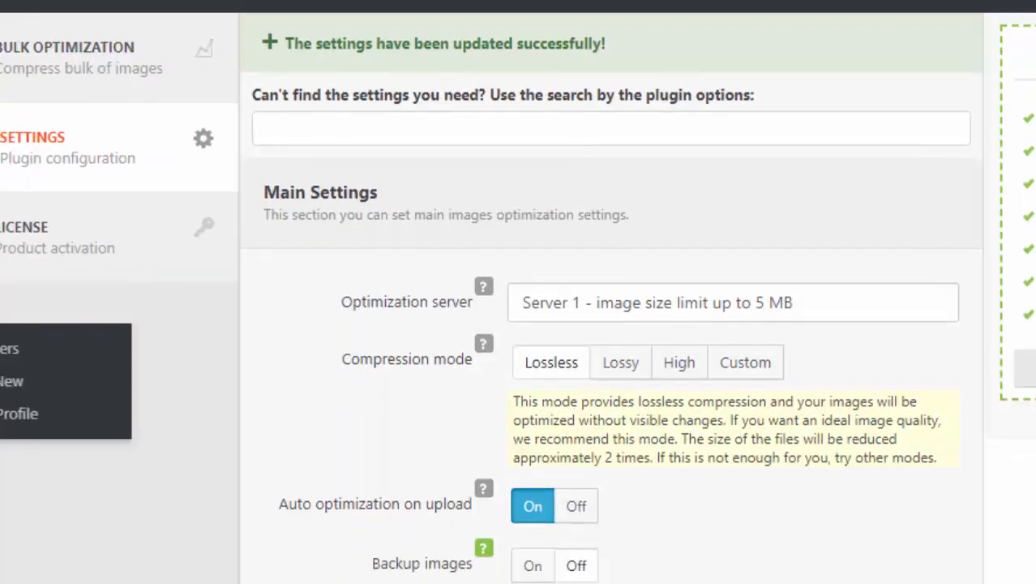
scroll(608, 325, "down", 10)
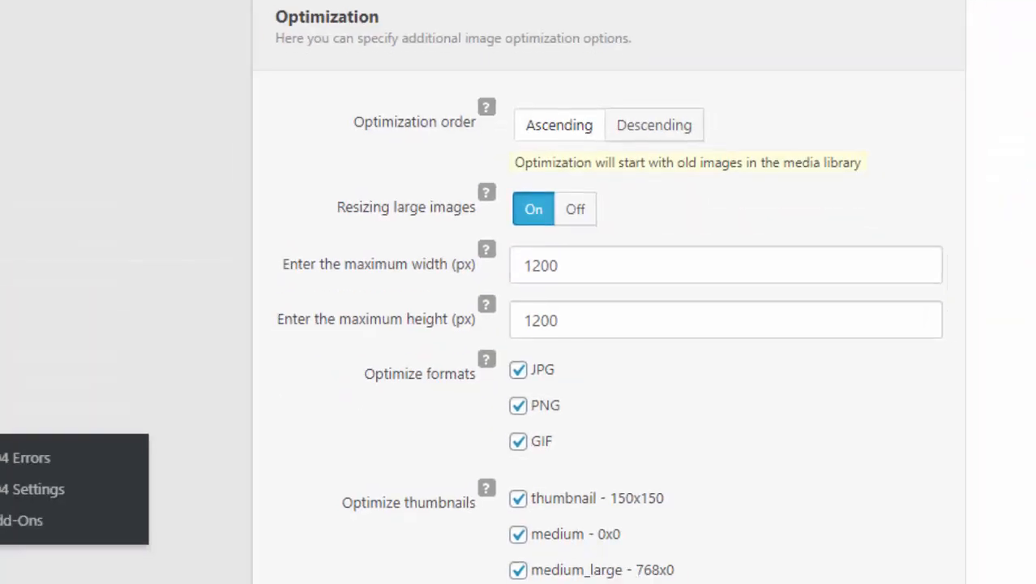
scroll(608, 325, "down", 8)
mouse_move(65, 371)
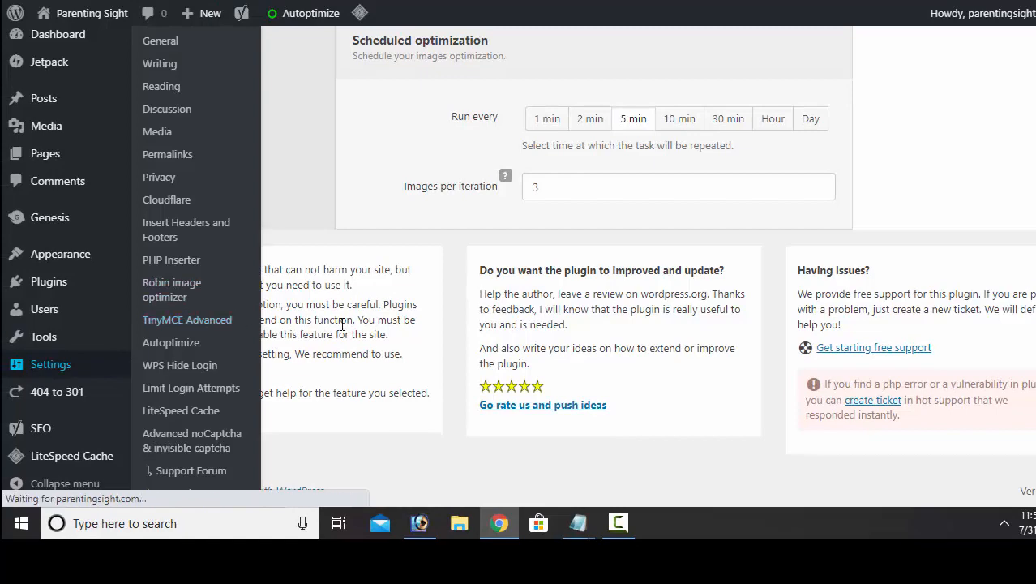
scroll(51, 294, "down", 4)
scroll(50, 293, "down", 1)
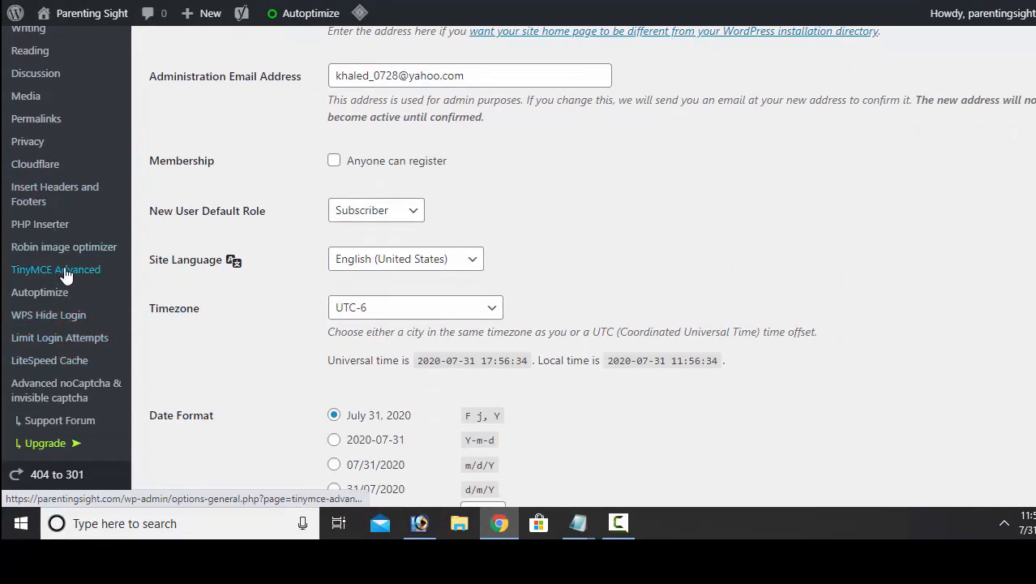
- Import TinyMCE Advanced settings by pasting the exported JSON string into Import Settings
left_click(68, 276)
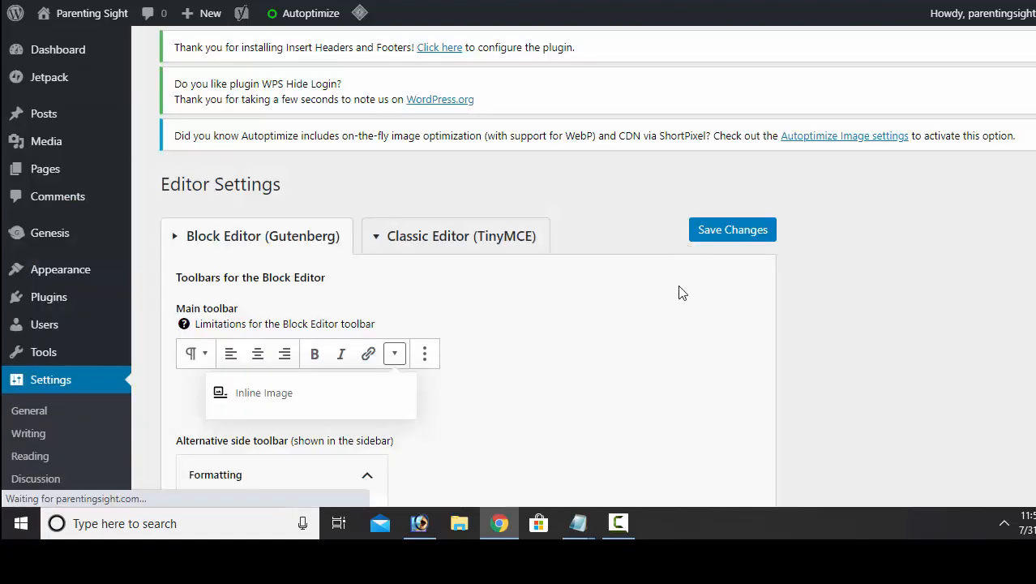
scroll(683, 293, "down", 10)
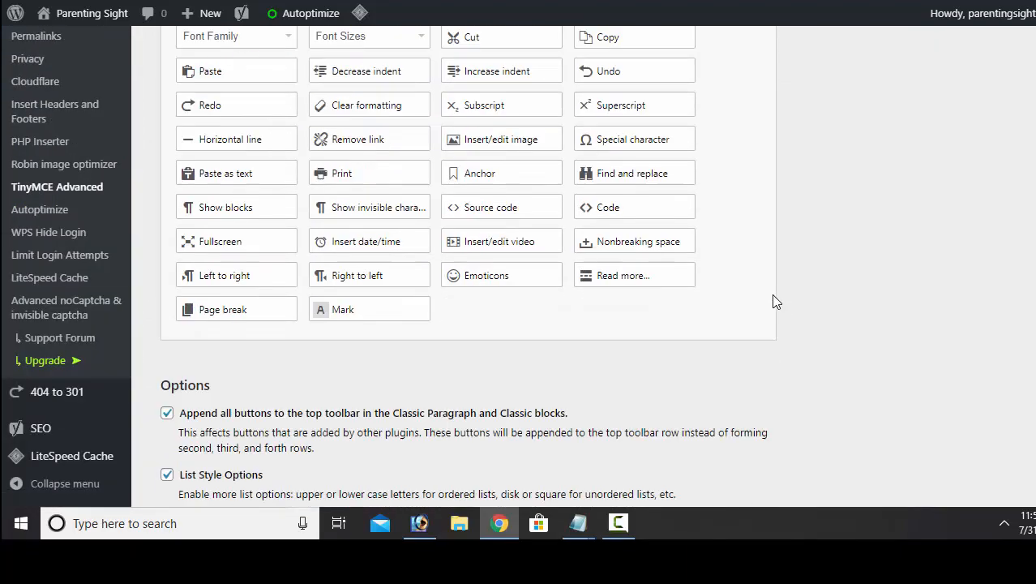
scroll(774, 302, "down", 15)
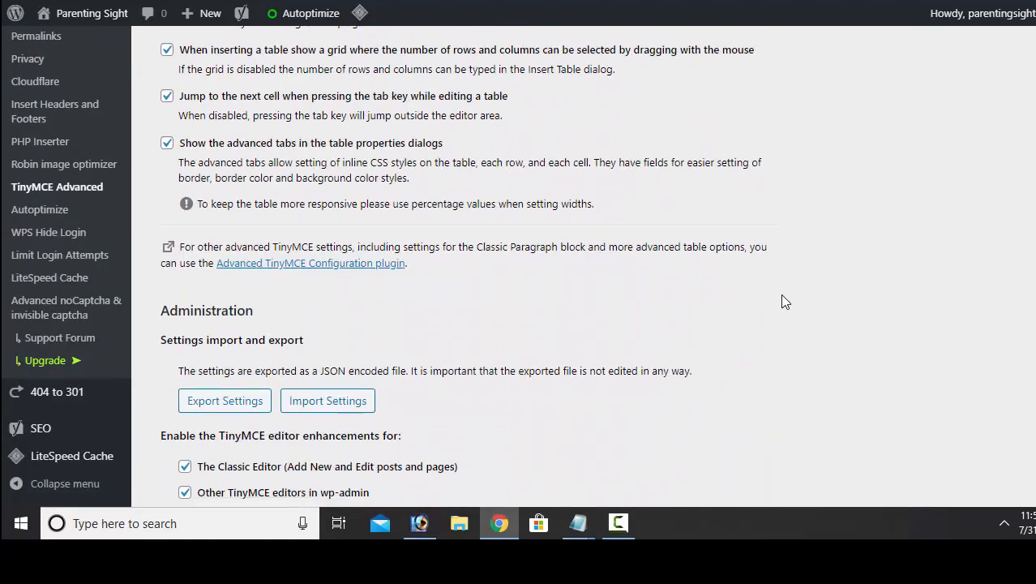
scroll(785, 302, "down", 2)
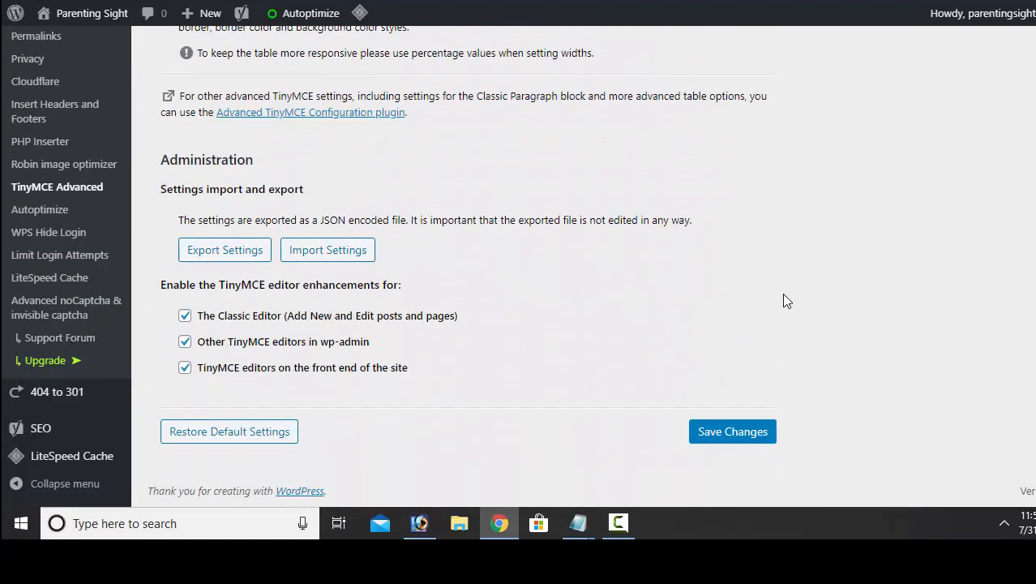
left_click(299, 258)
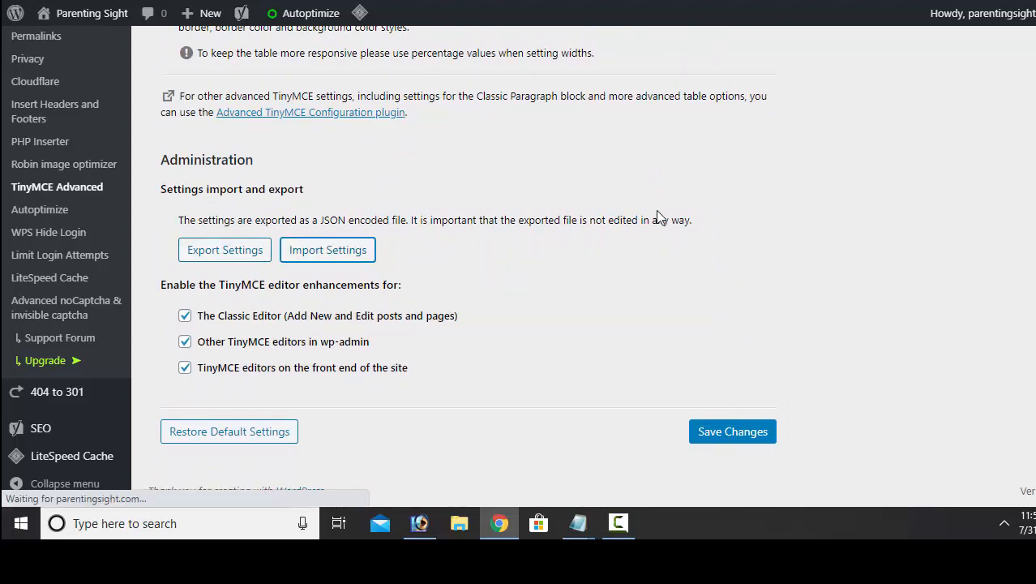
scroll(798, 269, "down", 5)
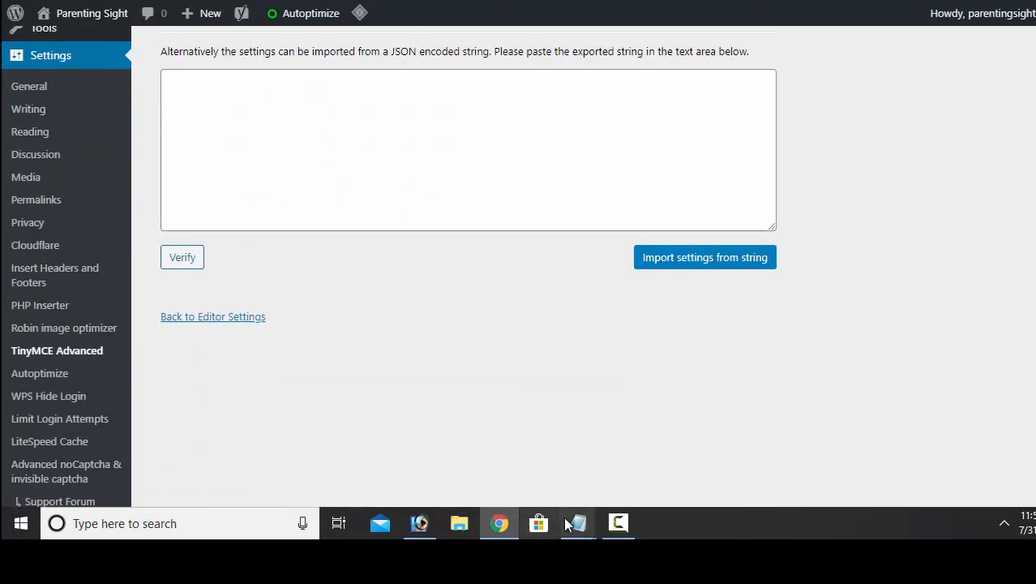
left_click(382, 183)
type("{\"settings\":{\"toolbar_1\":\"formatselect,bold,italic,underline,blockquote,bullist,numlist,alignleft,aligncenter,alignright,link,unlink,wp_adv,image\",\"toolbar_2\":\"fontselect,fontsizeselect,outdent,anchor,indent,pastetext,removeformat,searchreplace,wp_more,forecolor,backcolor,table,wp_help\",\"toolbar_3\":\"\",\"toolbar_4\":\"\",\"toolbar_classic_block\":\"formatselect,bold,italic,blockquote,bullist,numlist,alignleft,aligncenter,alignright,link,forecolor,backcolor,table,wp_help\",\"options\":\"menubar,menubar_block,merge_toolbars,advlist\",\"plugins\":\"anchor,table,searchreplace,advlist\"},\"admin_settings\":{\"options\":\"hybrid_mode,classic_paragraph_block,no_autop\",\"disabled_editors\":\"\"}}")
left_click(697, 260)
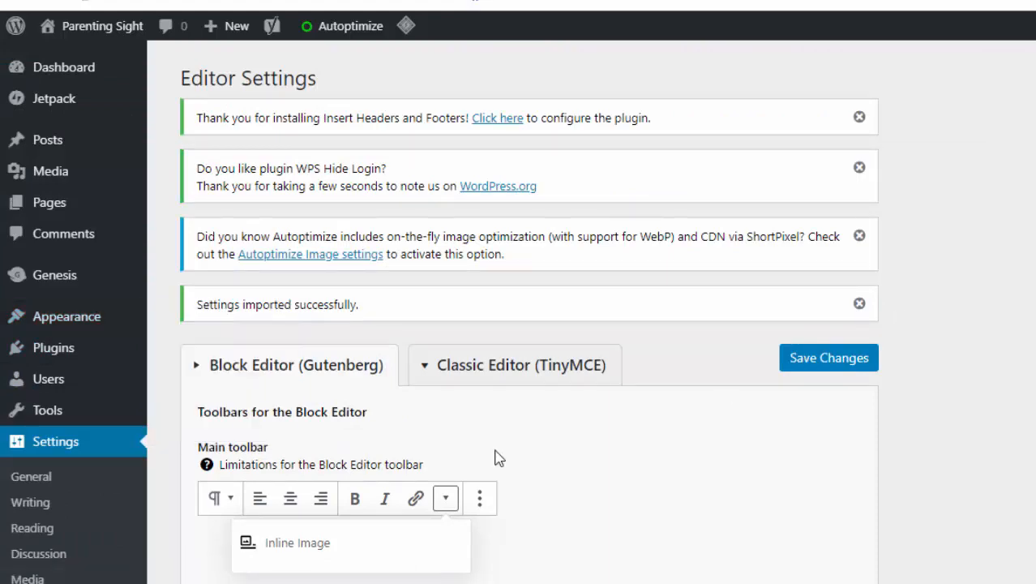
scroll(74, 377, "down", 5)
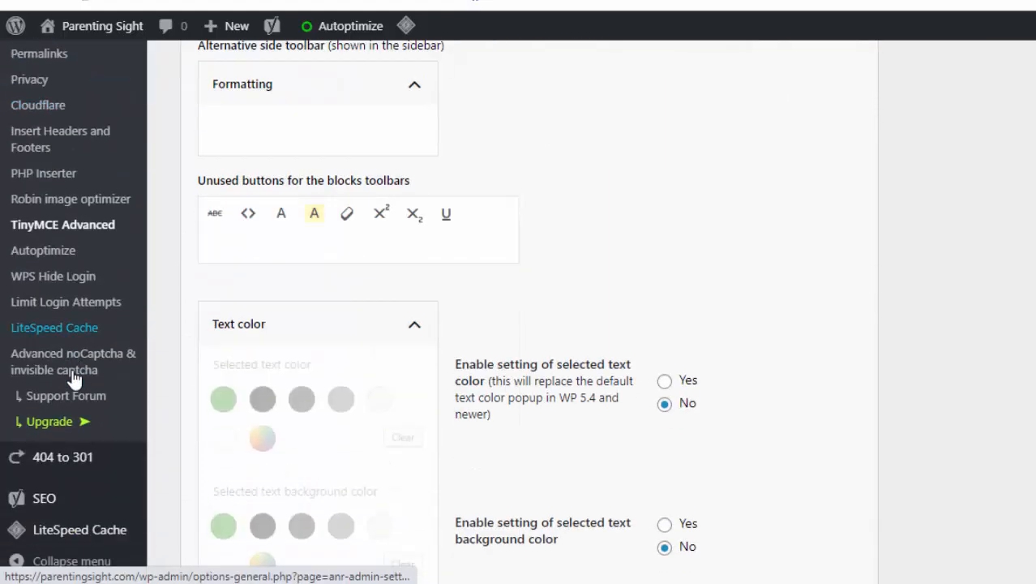
scroll(73, 316, "down", 10)
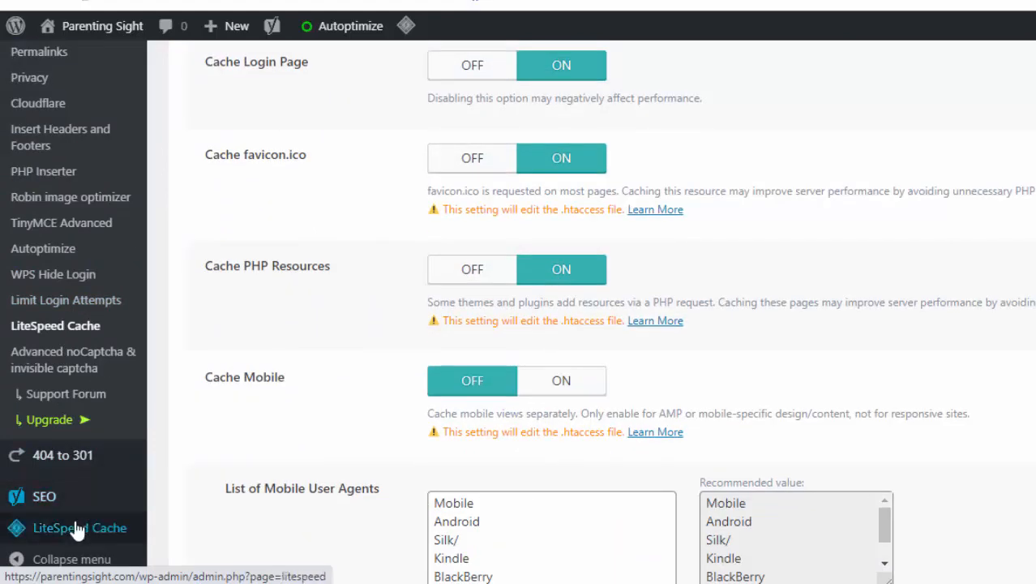
- In LiteSpeed Cache Toolbox's Import / Export tab, import the settings file LS-BOSS.data
left_click(193, 532)
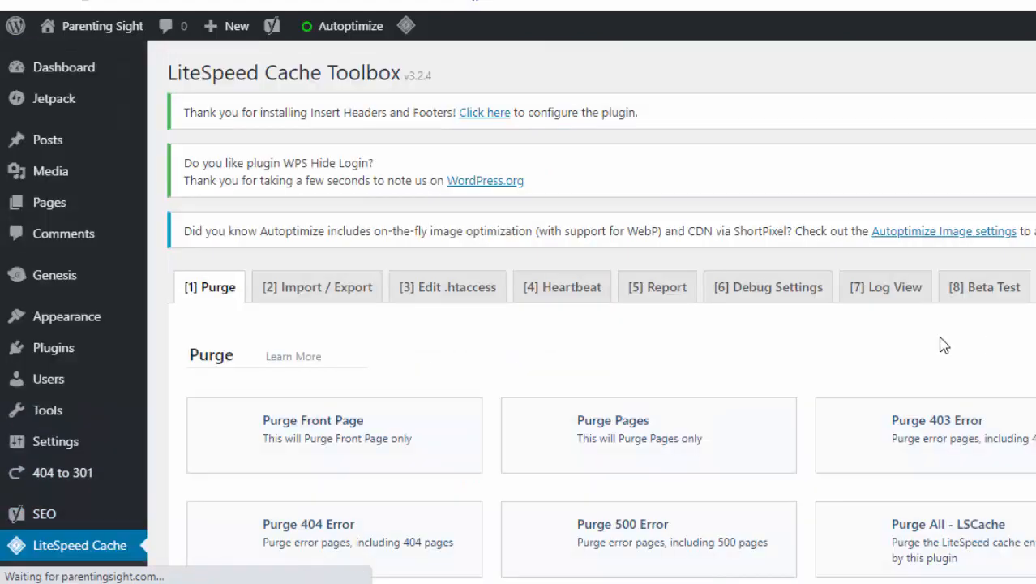
scroll(799, 320, "down", 2)
scroll(799, 320, "up", 2)
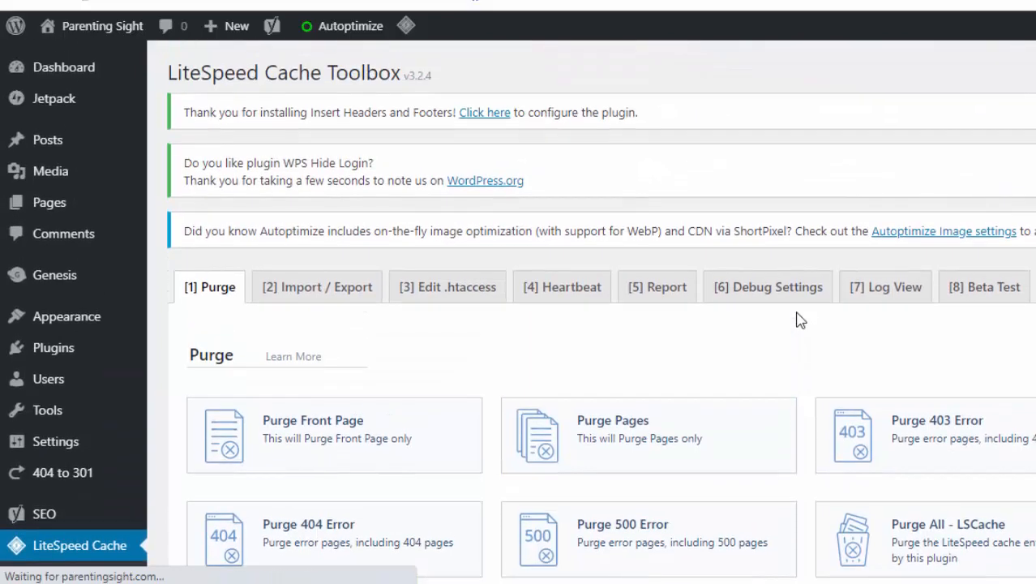
left_click(303, 288)
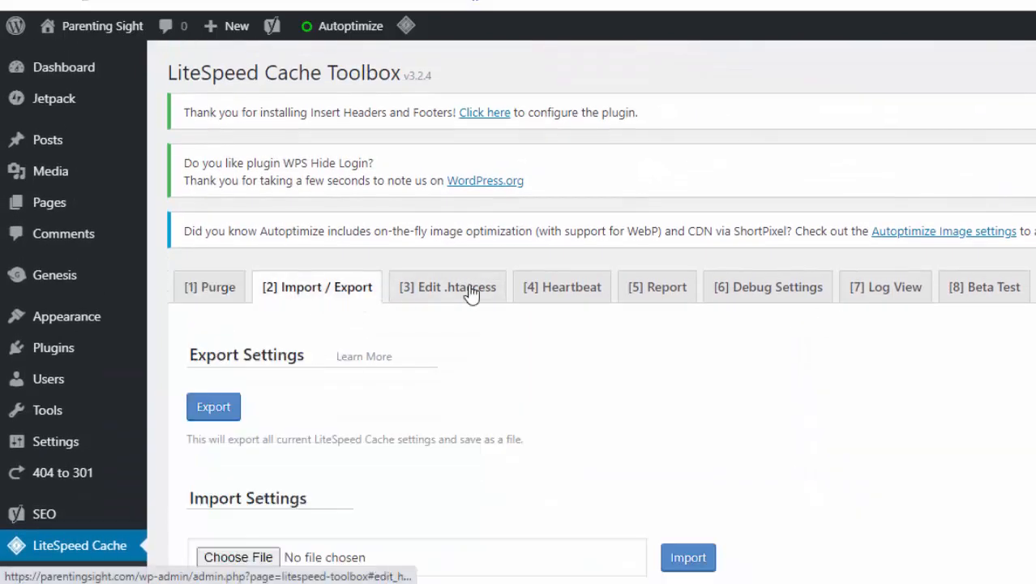
scroll(625, 355, "down", 2)
left_click(260, 375)
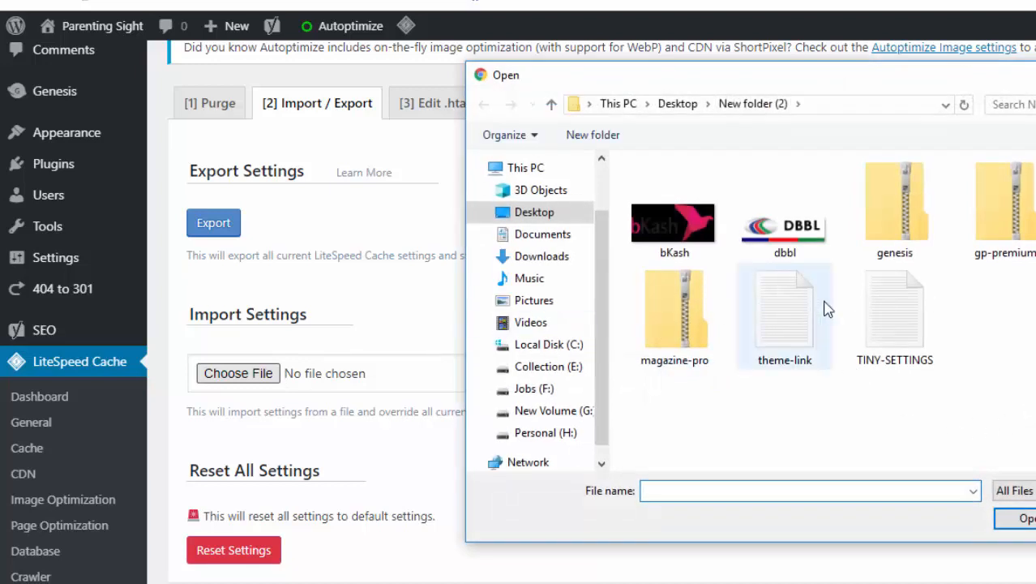
double_click(1035, 213)
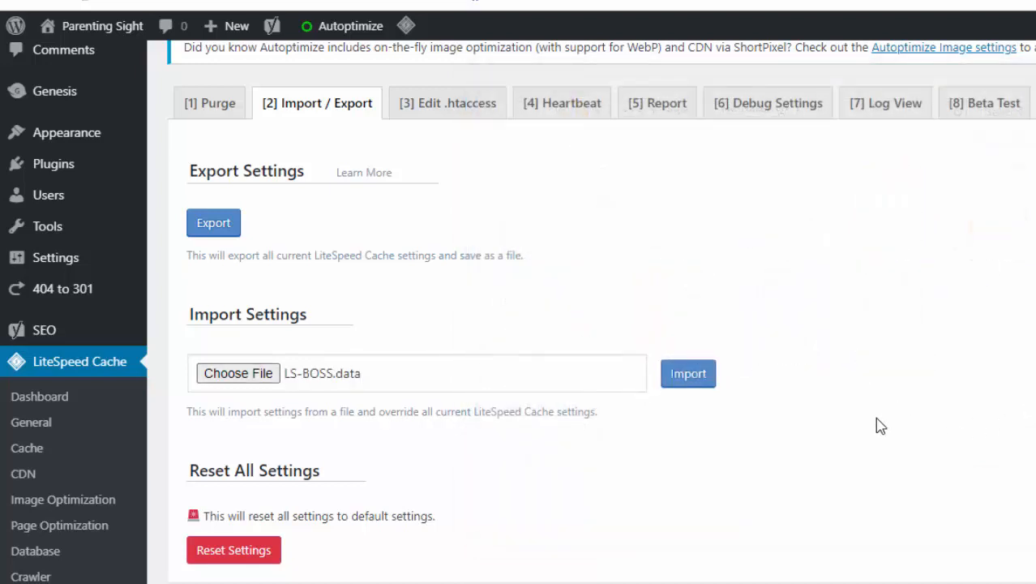
left_click(665, 375)
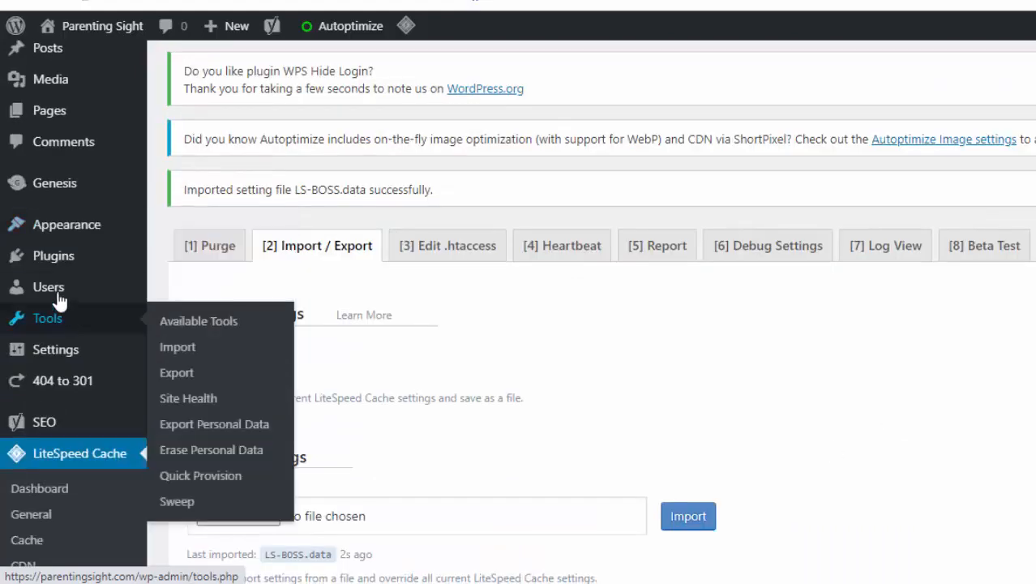
- Deactivate the WP Quick Provision plugin in the installed plugins list
mouse_move(78, 266)
left_click(202, 261)
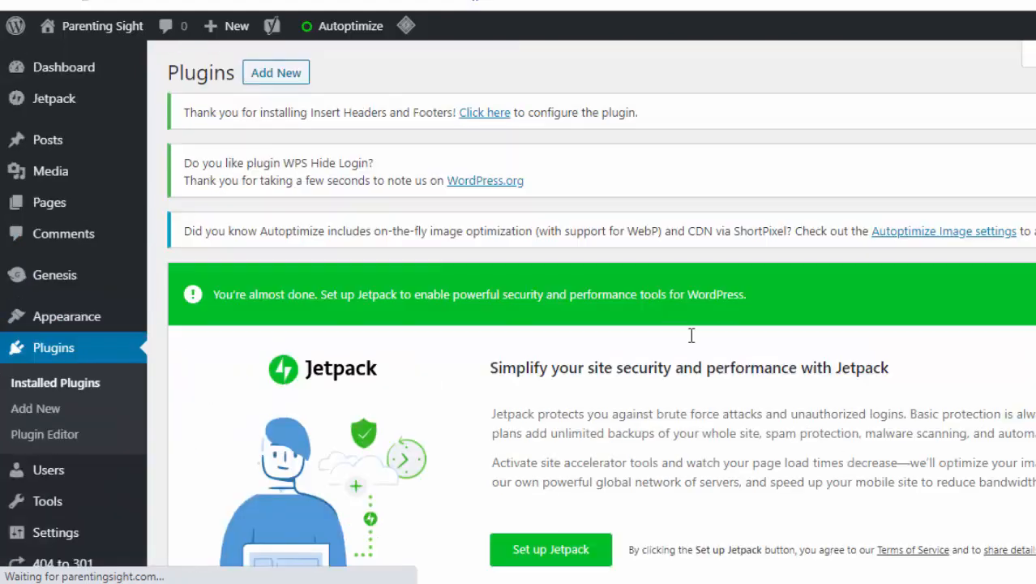
scroll(1029, 301, "down", 7)
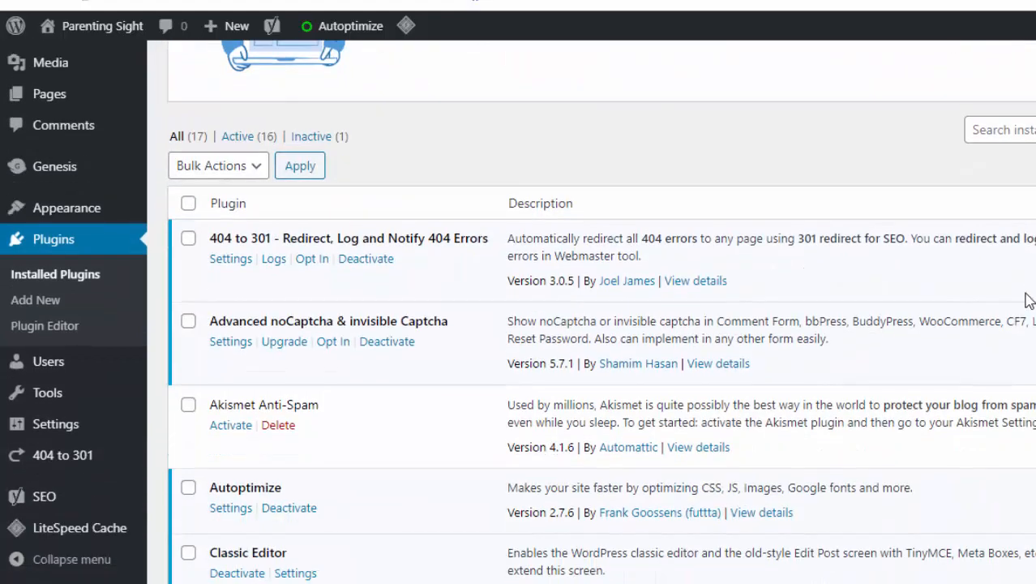
scroll(1028, 301, "down", 6)
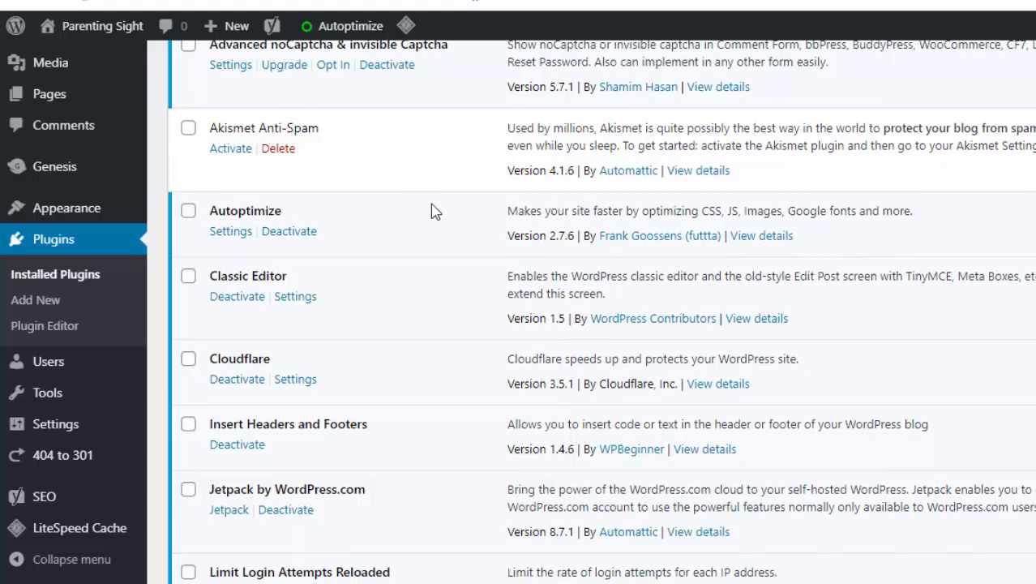
scroll(432, 211, "down", 3)
scroll(434, 210, "down", 3)
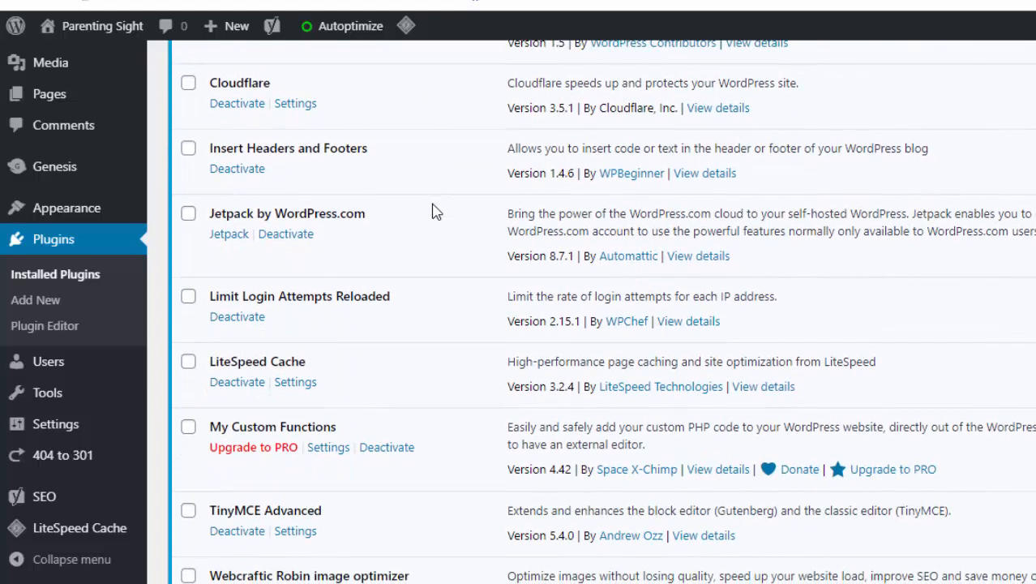
scroll(486, 298, "down", 2)
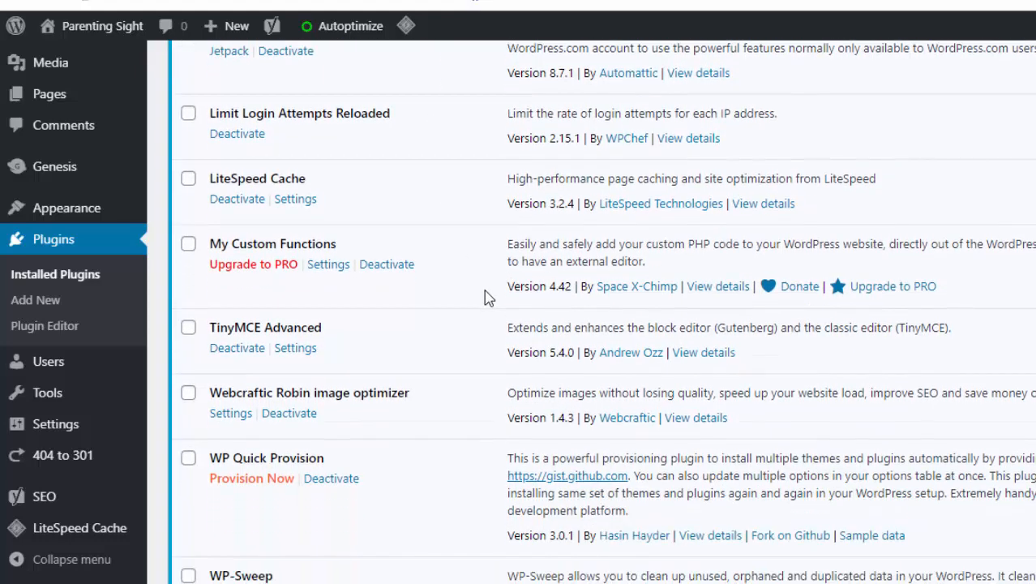
scroll(486, 297, "down", 3)
left_click(342, 296)
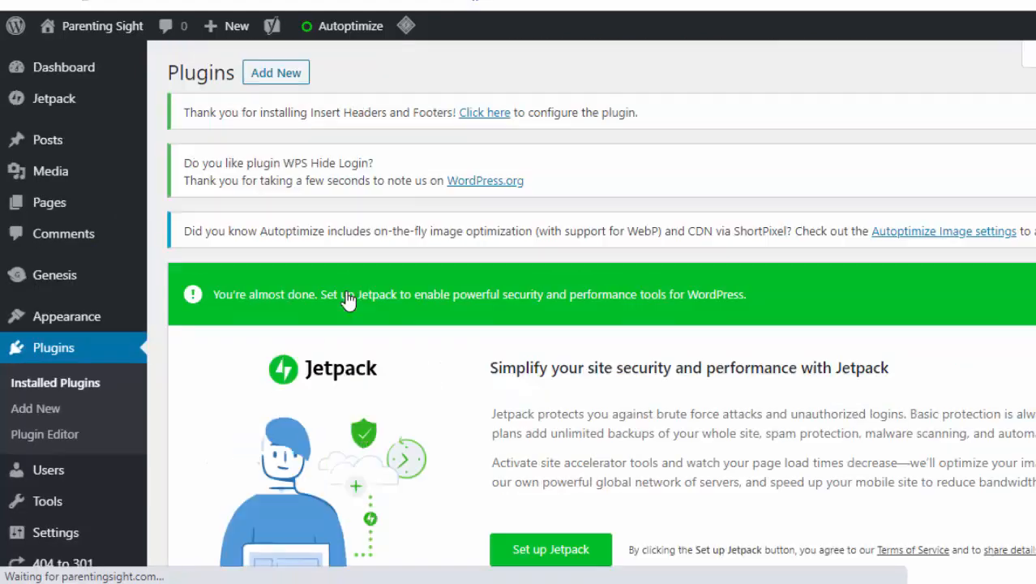
- Delete WP Quick Provision and its data, confirming the removal
scroll(405, 297, "down", 5)
scroll(519, 309, "down", 7)
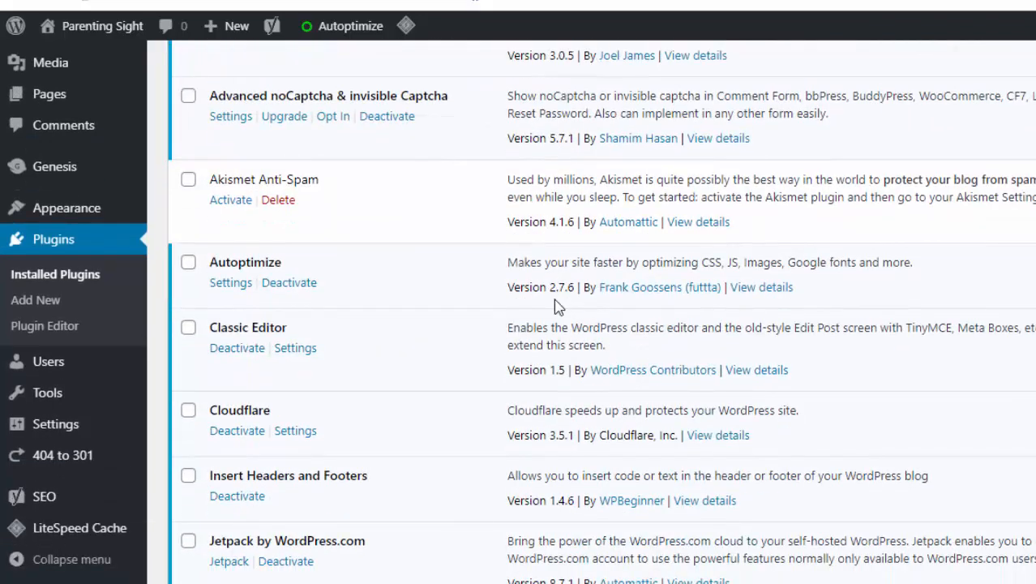
scroll(558, 306, "down", 2)
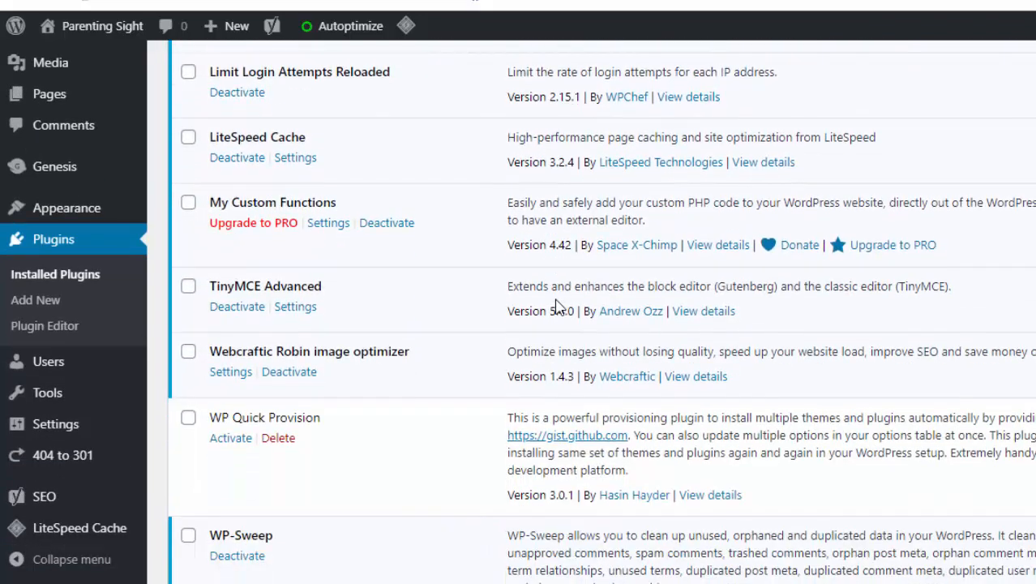
scroll(556, 306, "down", 4)
scroll(560, 303, "up", 3)
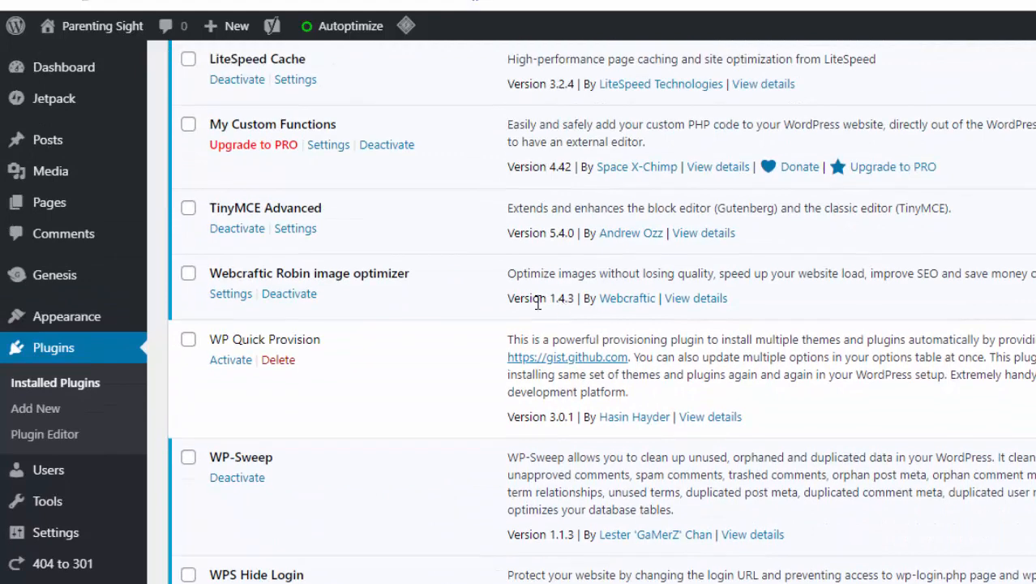
left_click(280, 362)
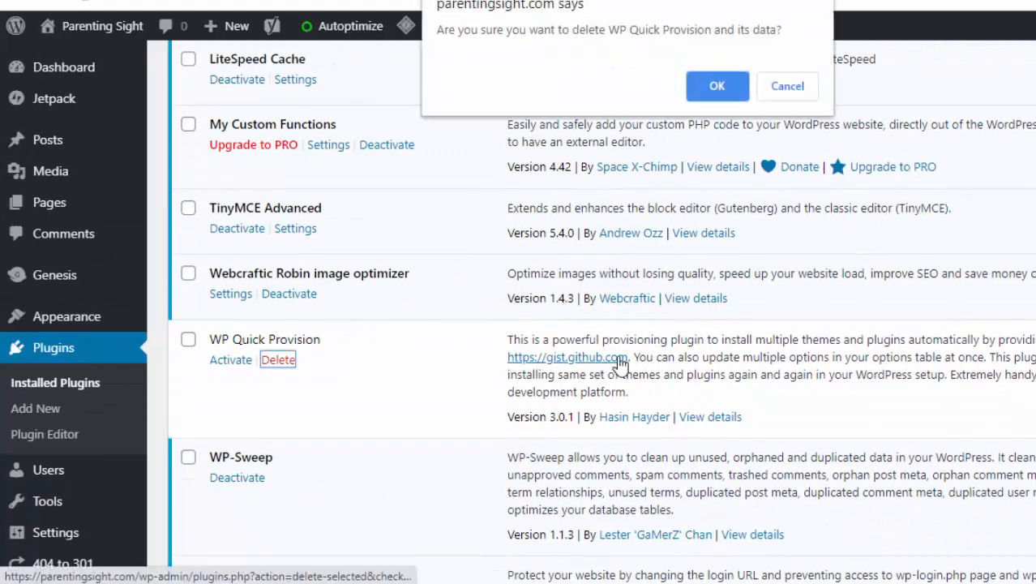
left_click(717, 88)
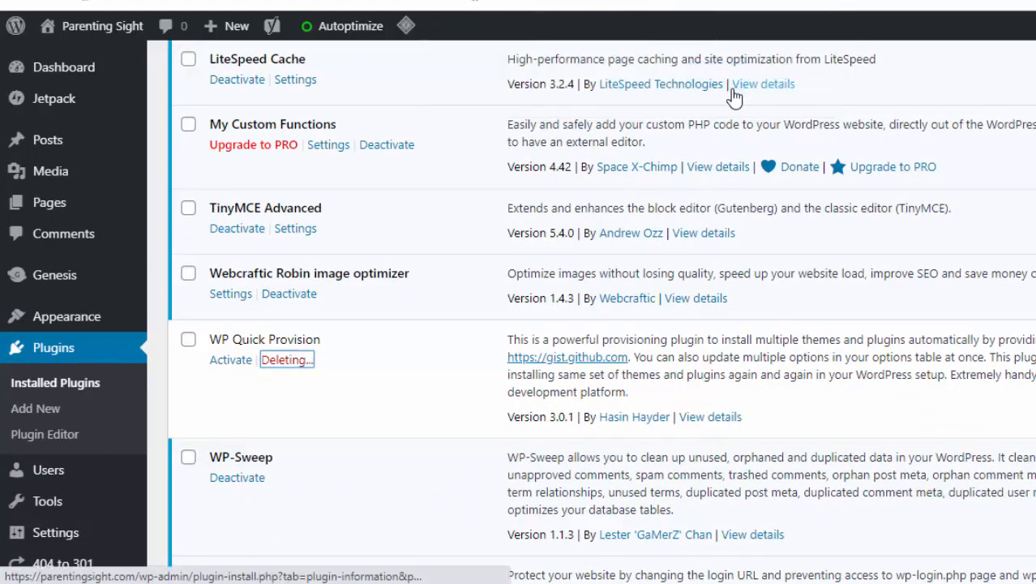